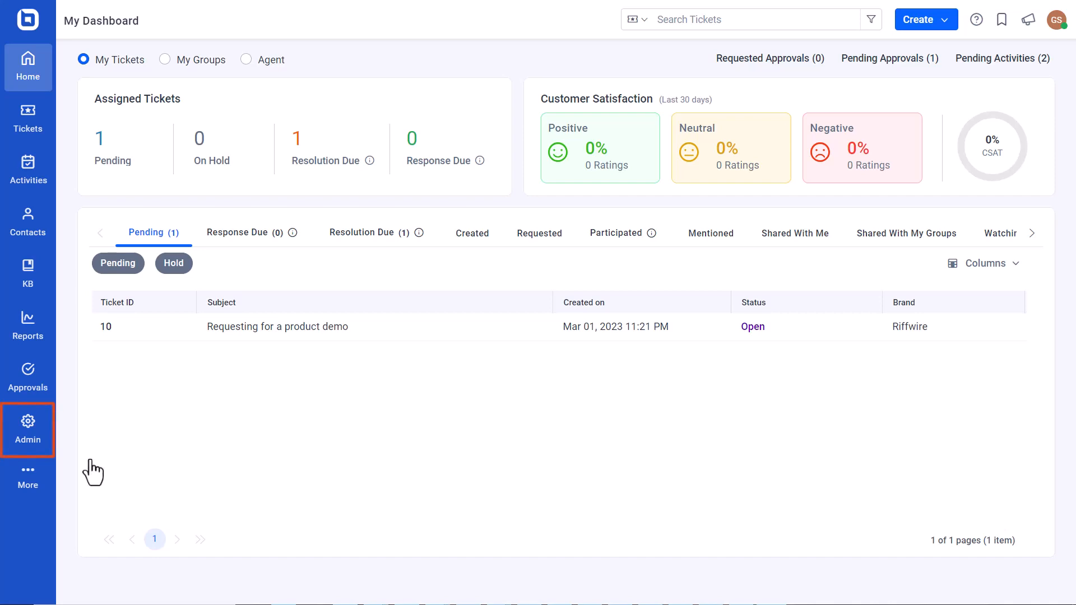
- Enable OpenID Connect single sign-on in the agent portal's login settings and copy its redirect URL
left_click(28, 432)
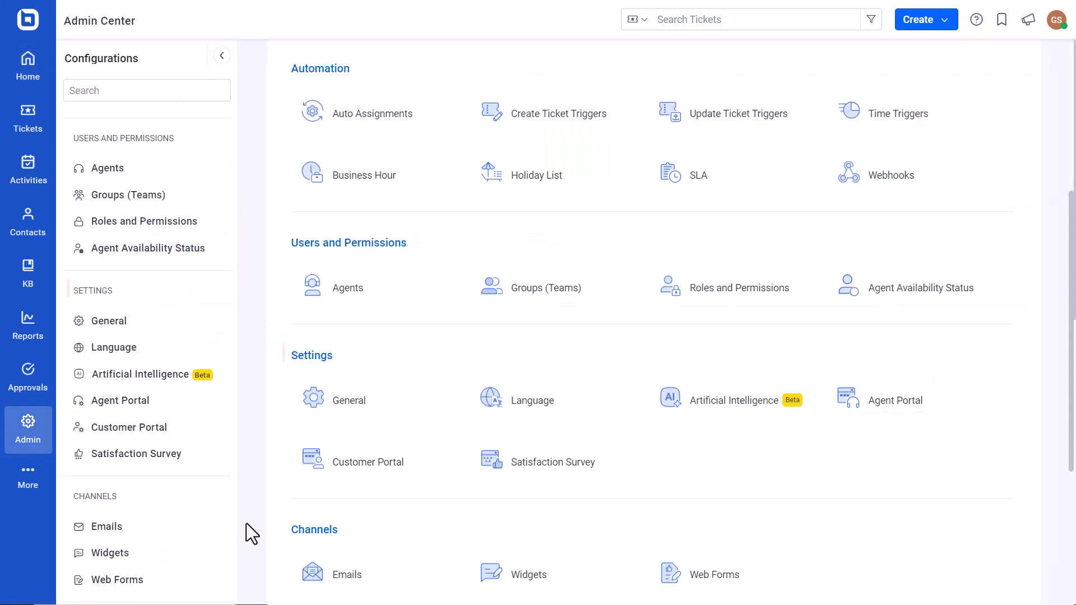
left_click(120, 406)
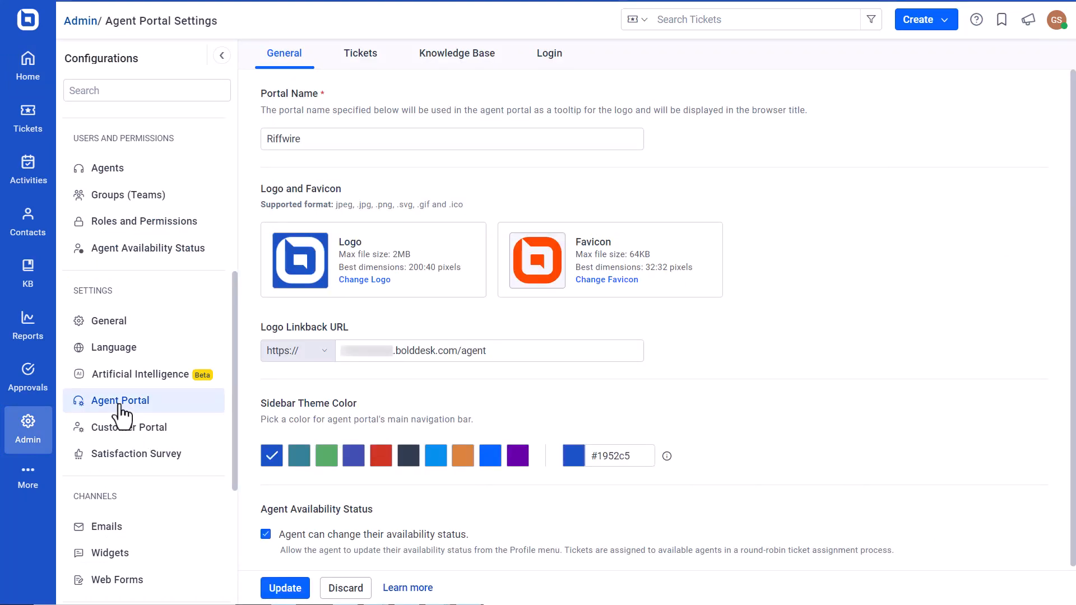
left_click(548, 66)
scroll(516, 327, "down", 4)
left_click(743, 532)
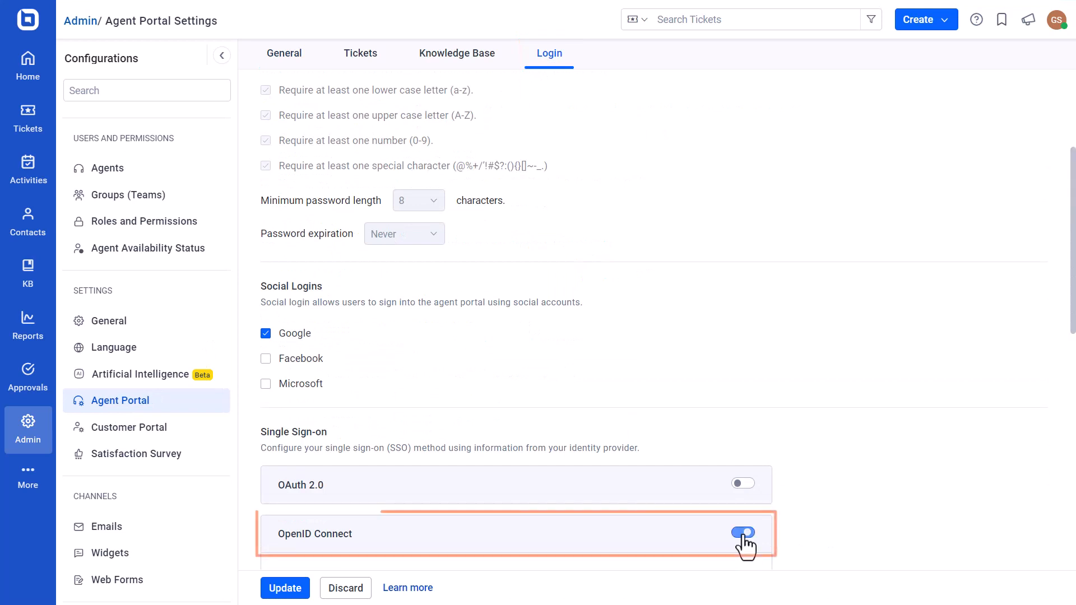
scroll(724, 508, "down", 5)
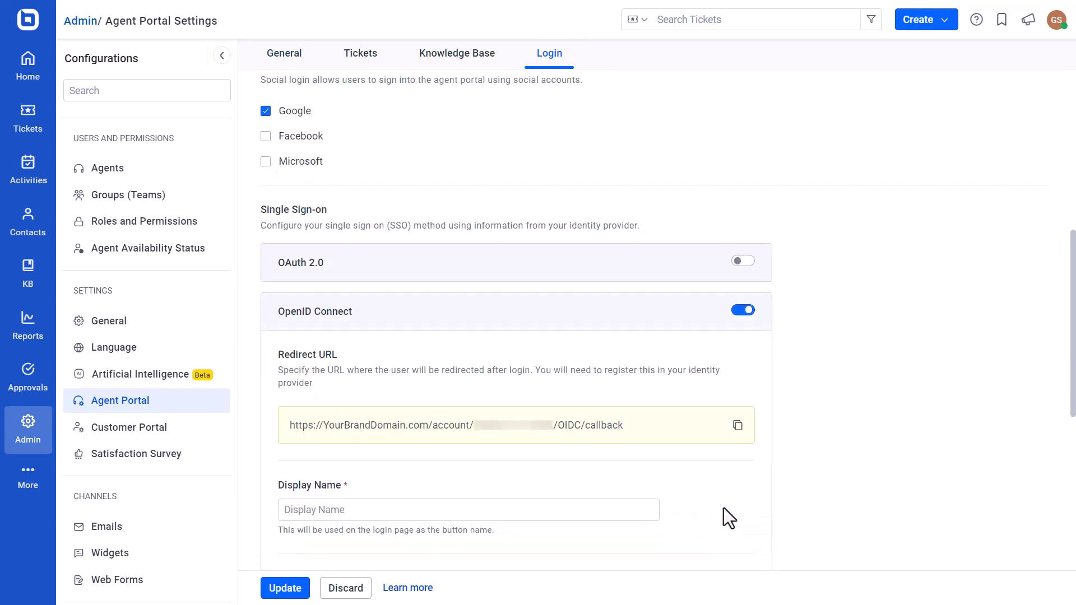
left_click(739, 299)
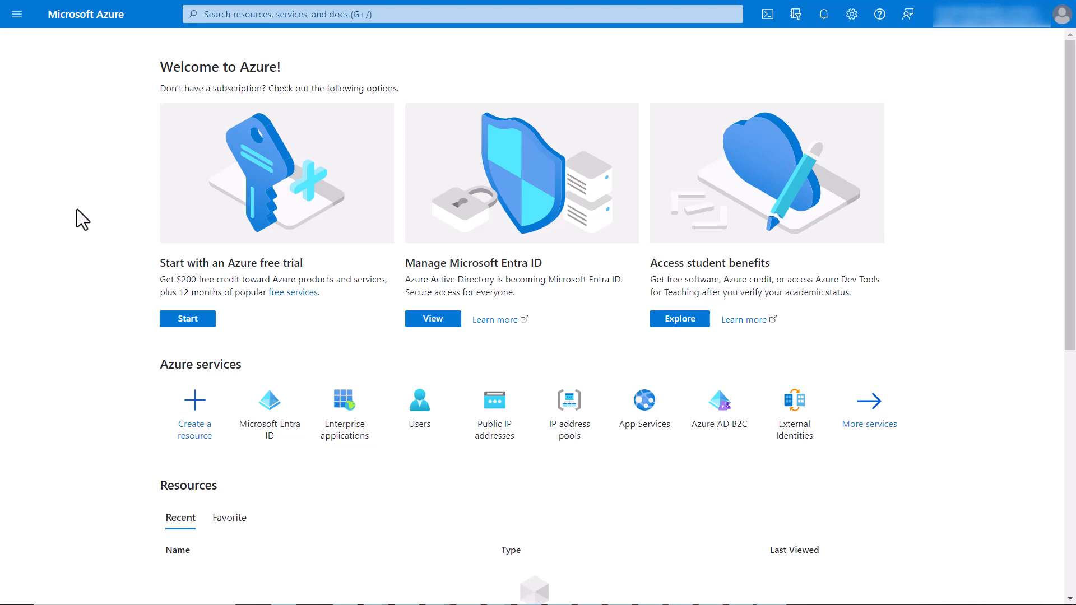
- Switch to Microsoft Azure, find the Microsoft Entra ID service and open its app registrations
type("Microsoft Entra ID")
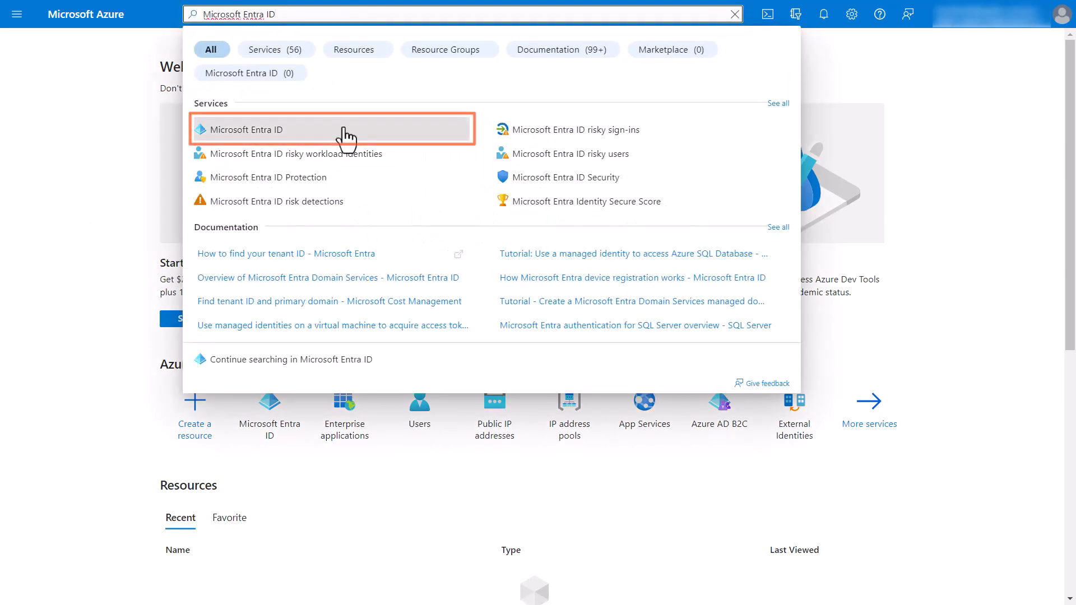
left_click(344, 130)
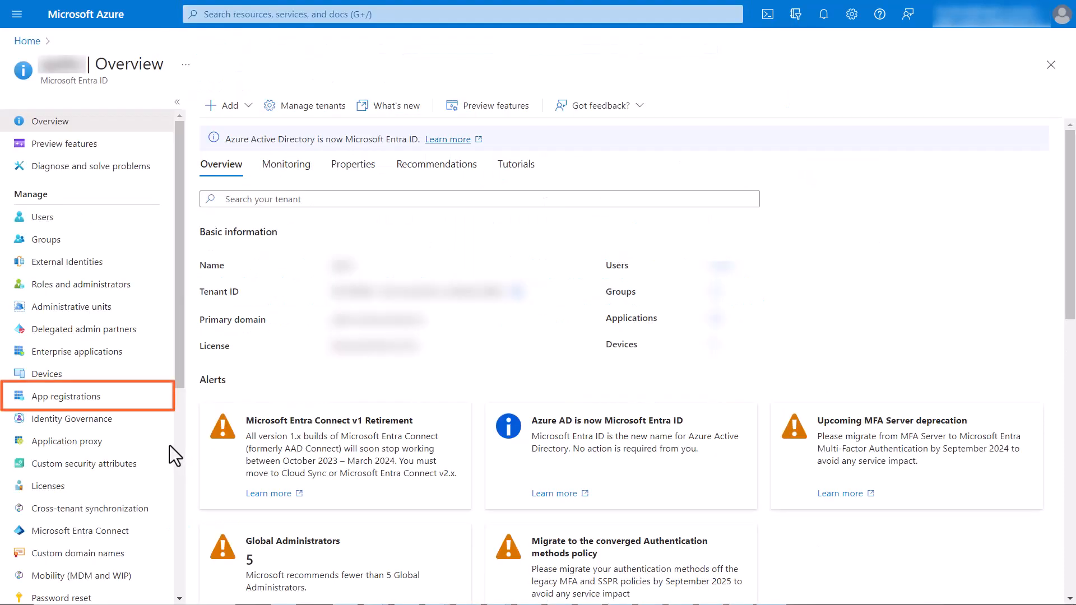
left_click(79, 399)
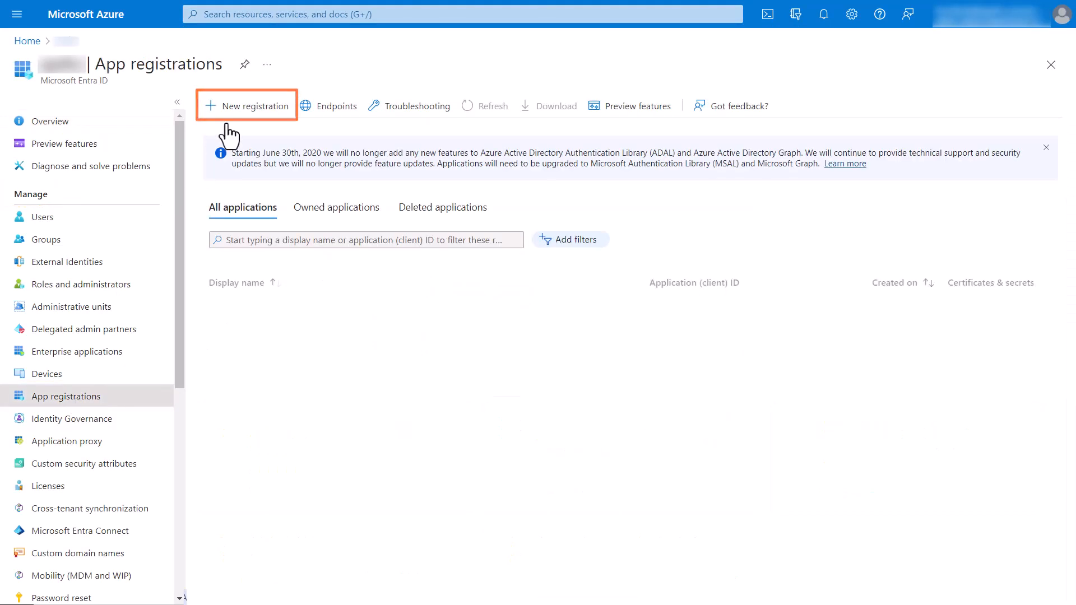
- Start a new application registration named Riffwire for accounts in this organizational directory only (single tenant)
left_click(244, 106)
type("Ri")
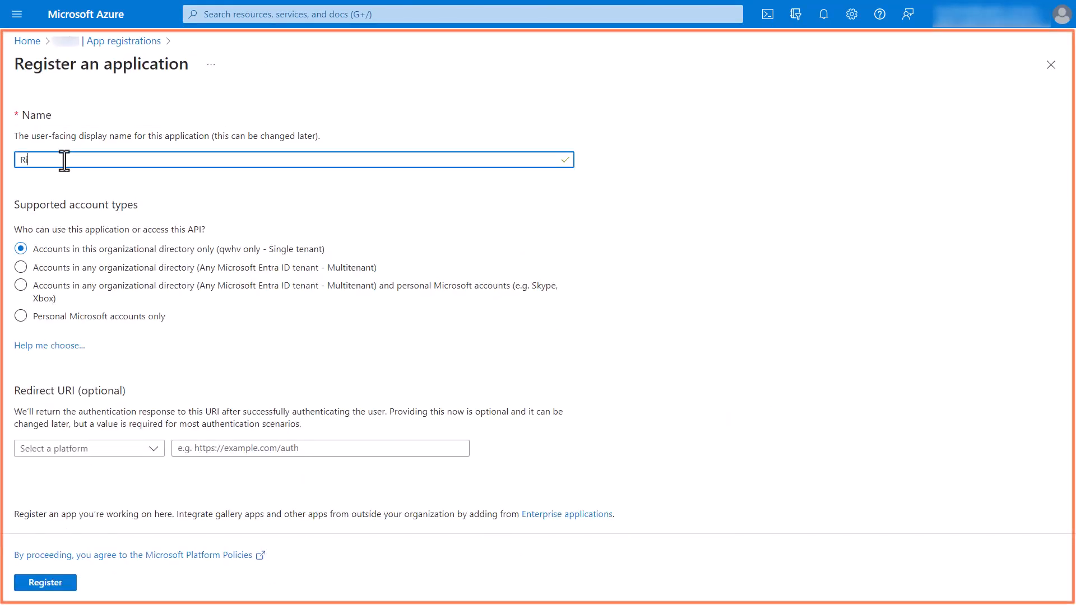
type("ffwire")
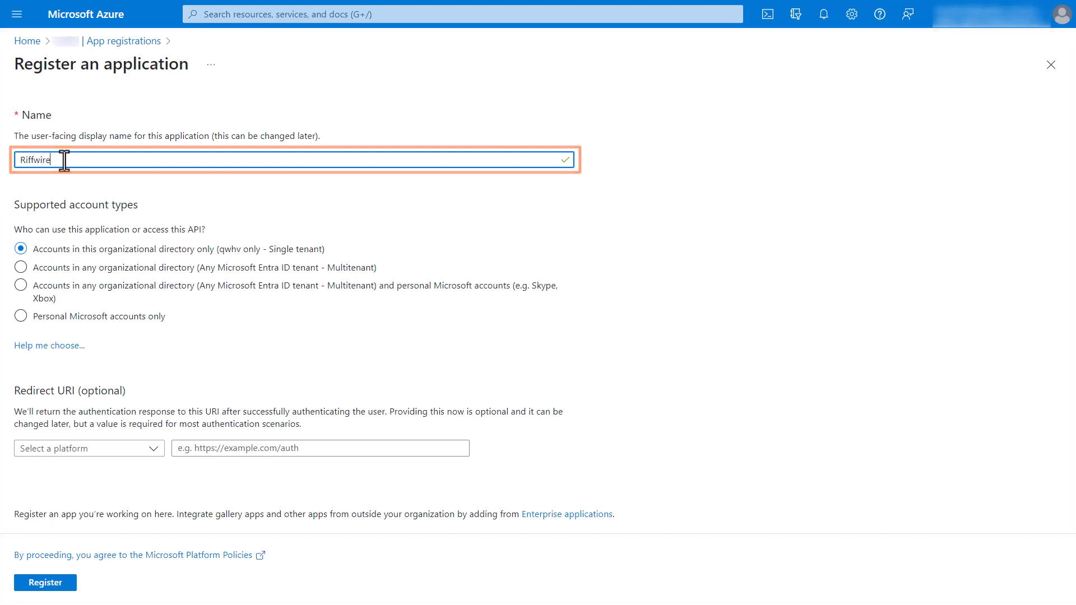
left_click(21, 252)
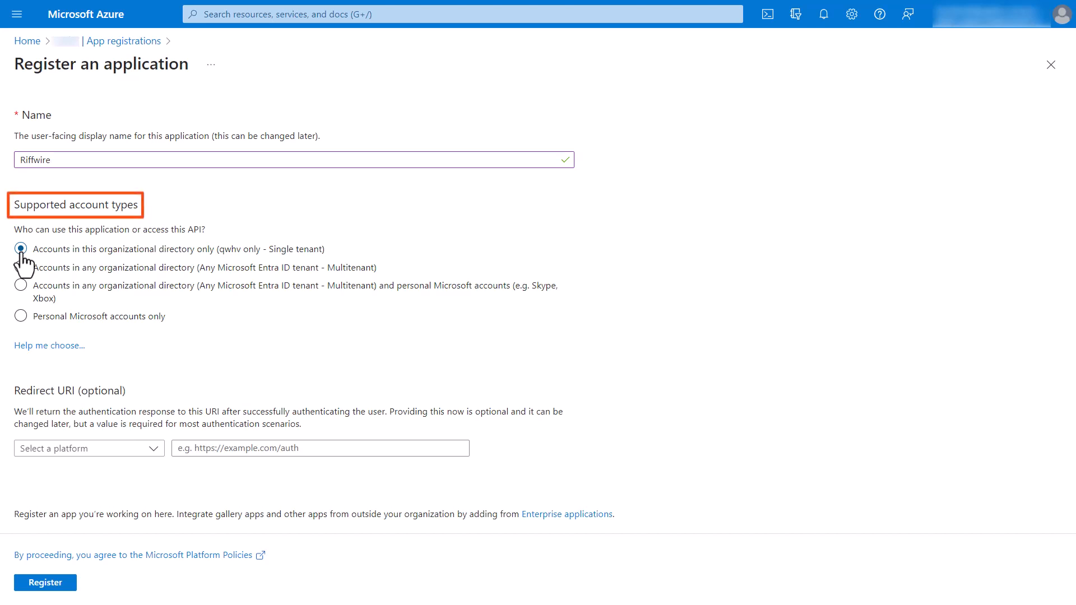
- Add a Public client/native (mobile & desktop) redirect URI with the bolddesk.com domain ending in /auth, and register the application
left_click(97, 451)
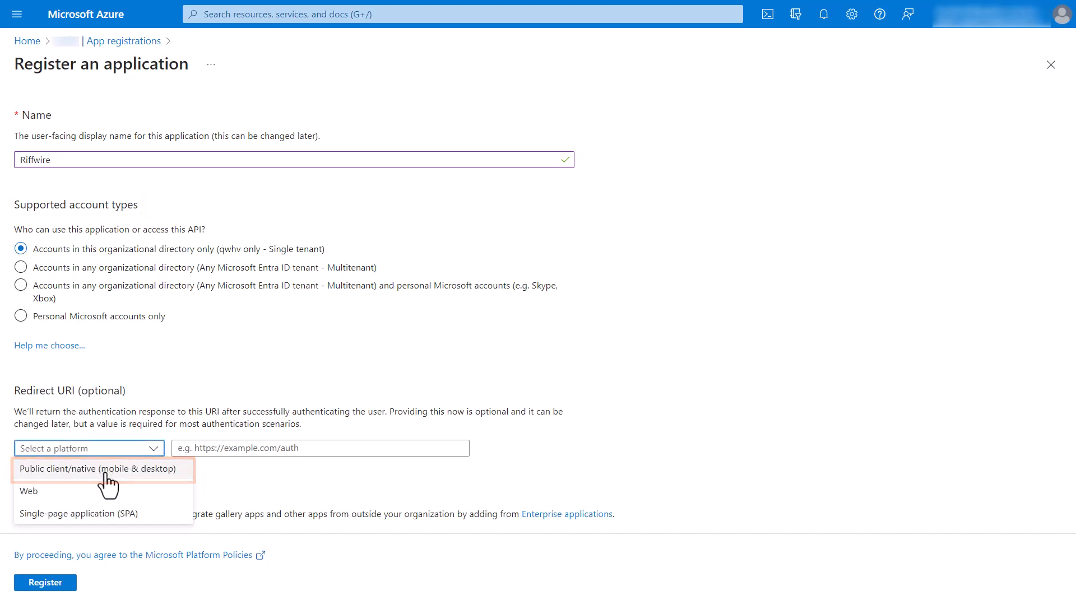
left_click(105, 475)
left_click(185, 449)
key("ctrl+v")
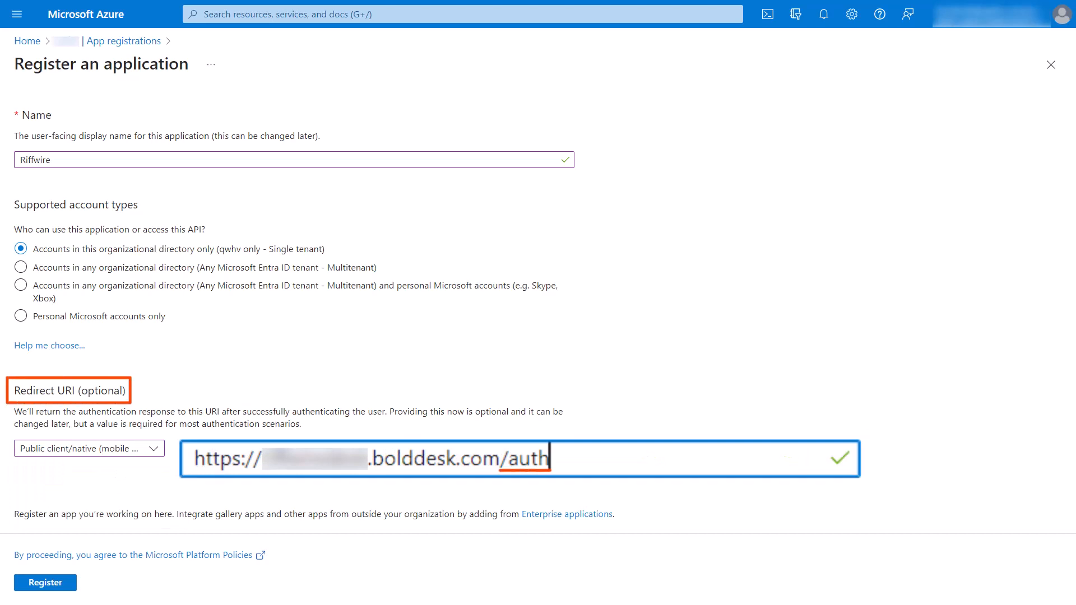
left_click(46, 583)
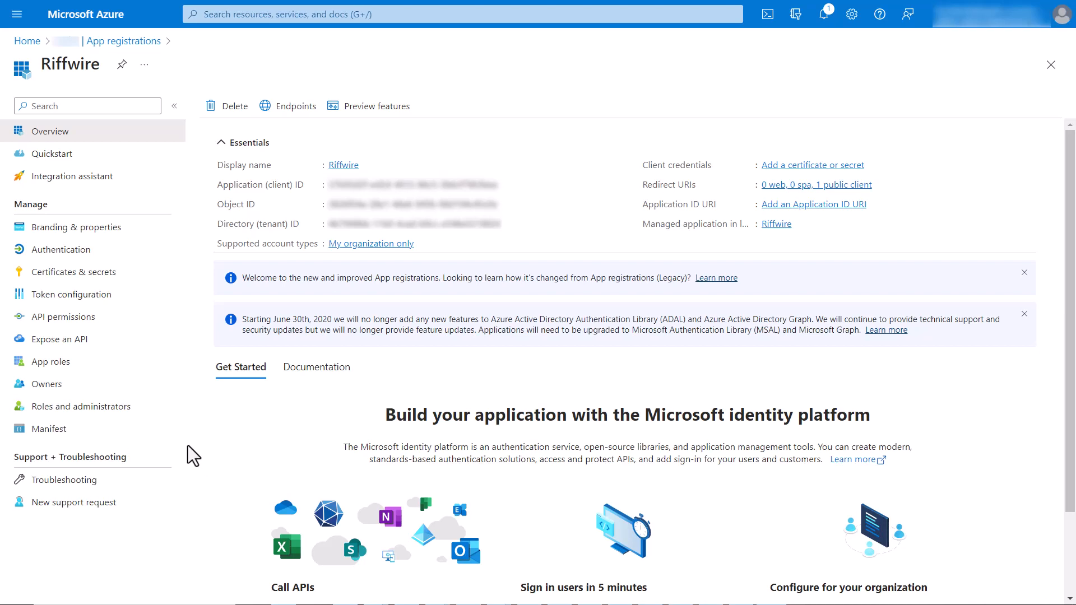
- Add a client secret to the Riffwire app with the description Secret Key and an expiry of 90 days (3 months)
left_click(74, 279)
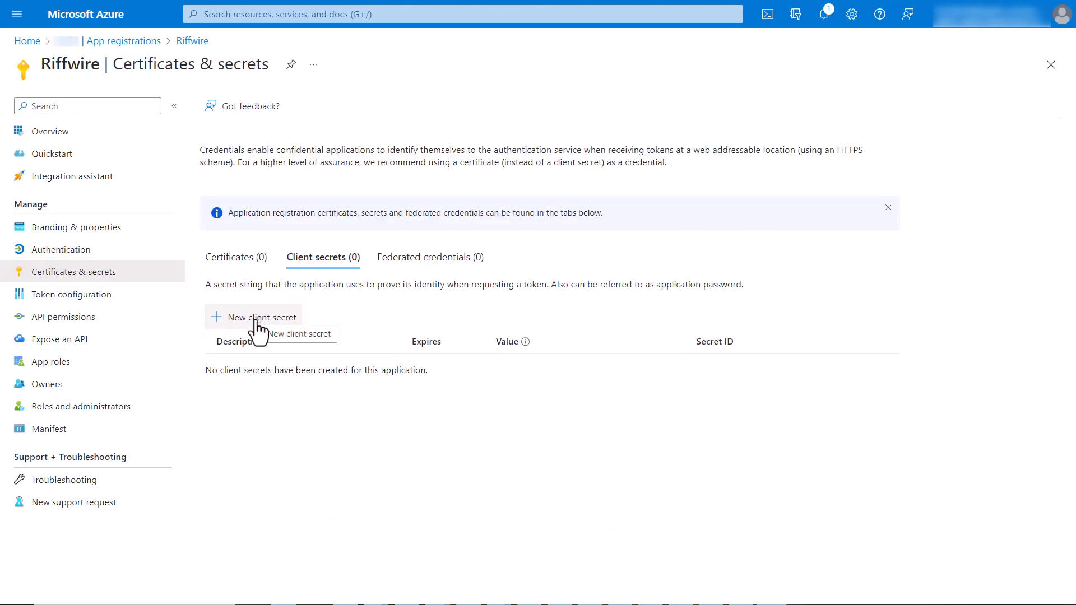
left_click(257, 320)
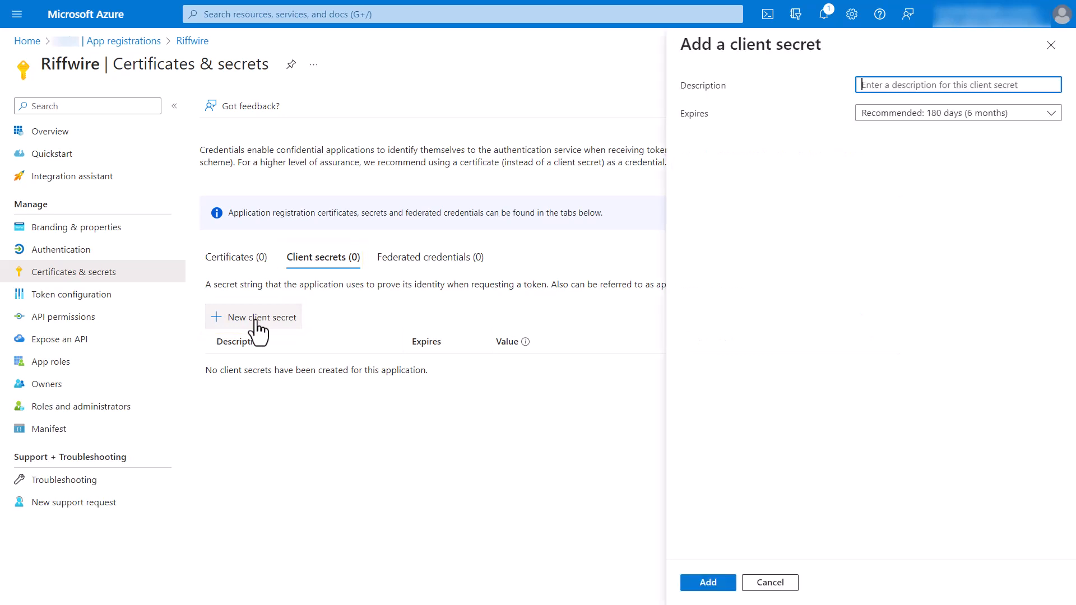
left_click(871, 86)
type("Secret Key")
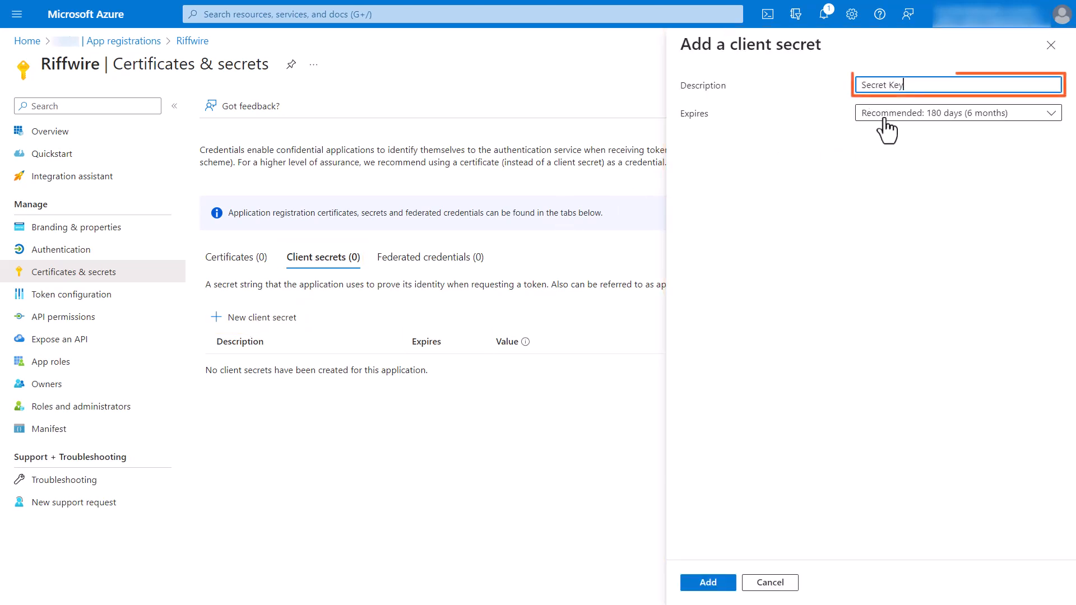
left_click(884, 115)
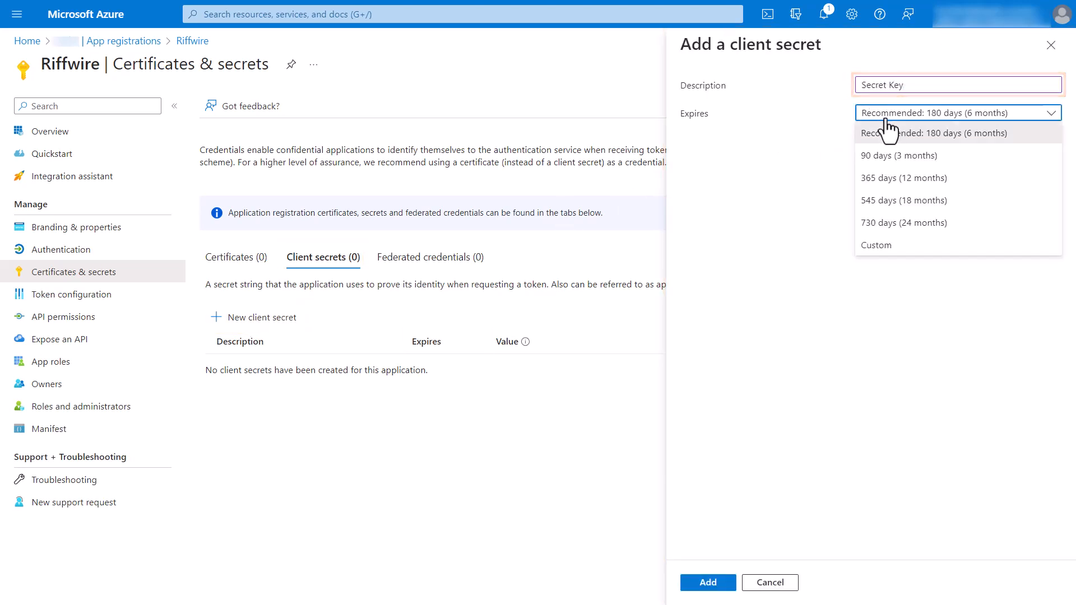
left_click(898, 157)
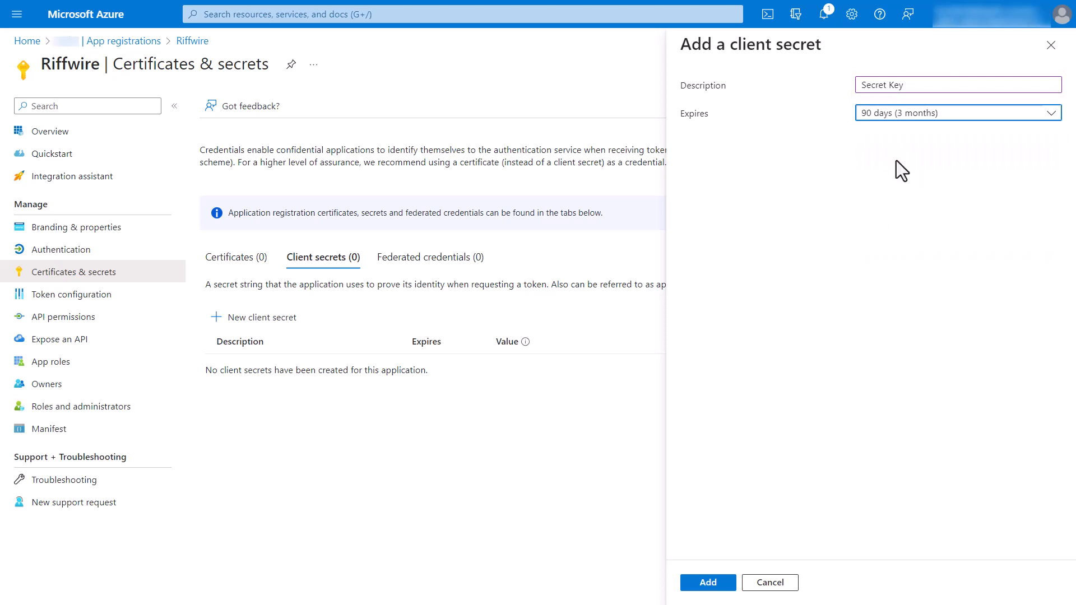
left_click(708, 583)
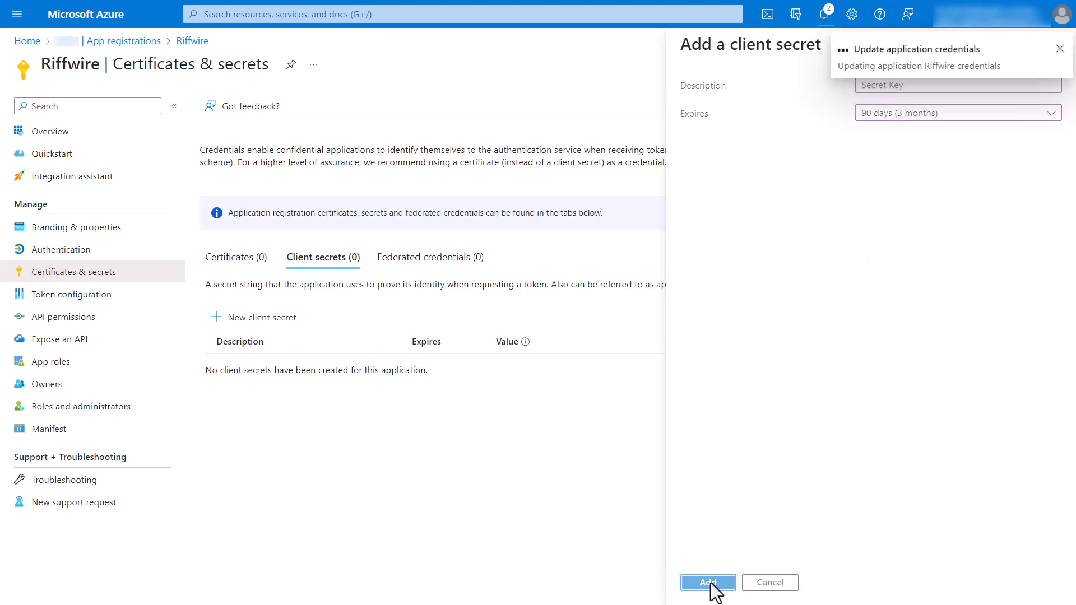
- Start adding a Web platform under the app's redirect URIs and paste the copied OIDC callback URL as its redirect URI
left_click(53, 134)
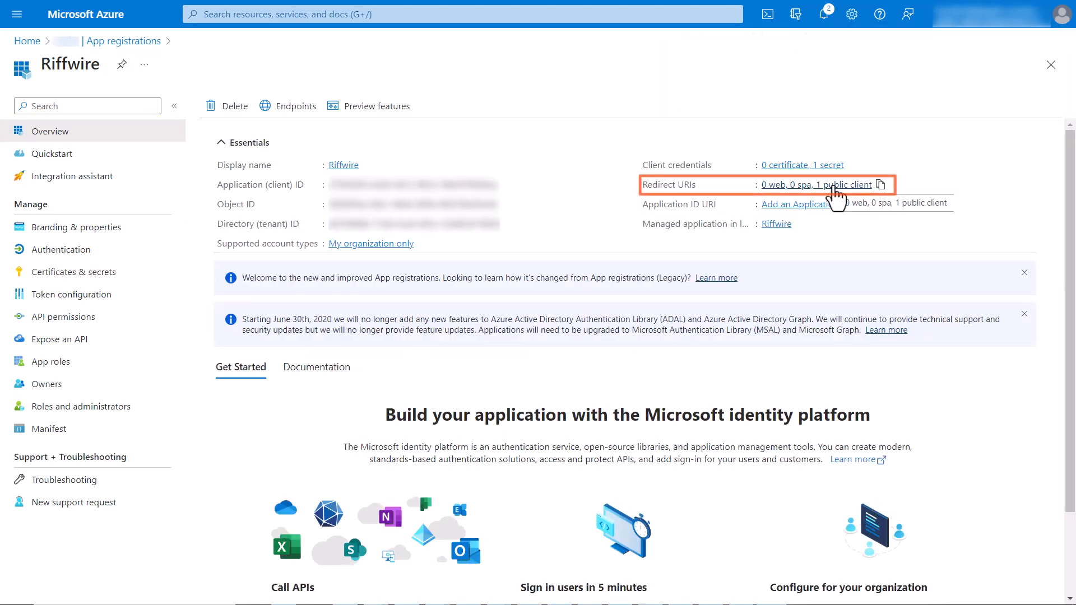
left_click(835, 187)
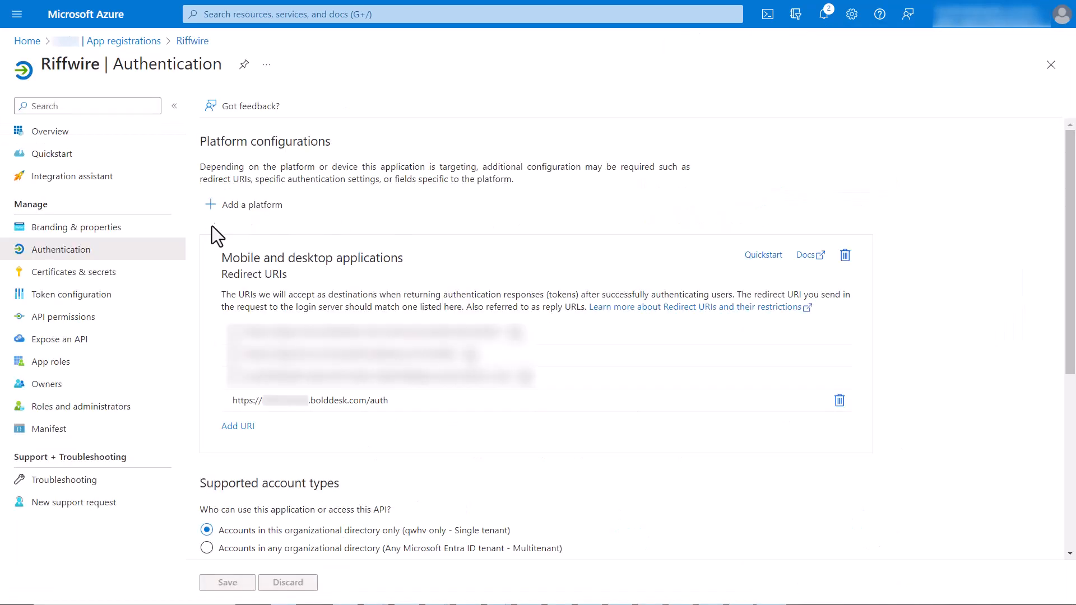
left_click(241, 204)
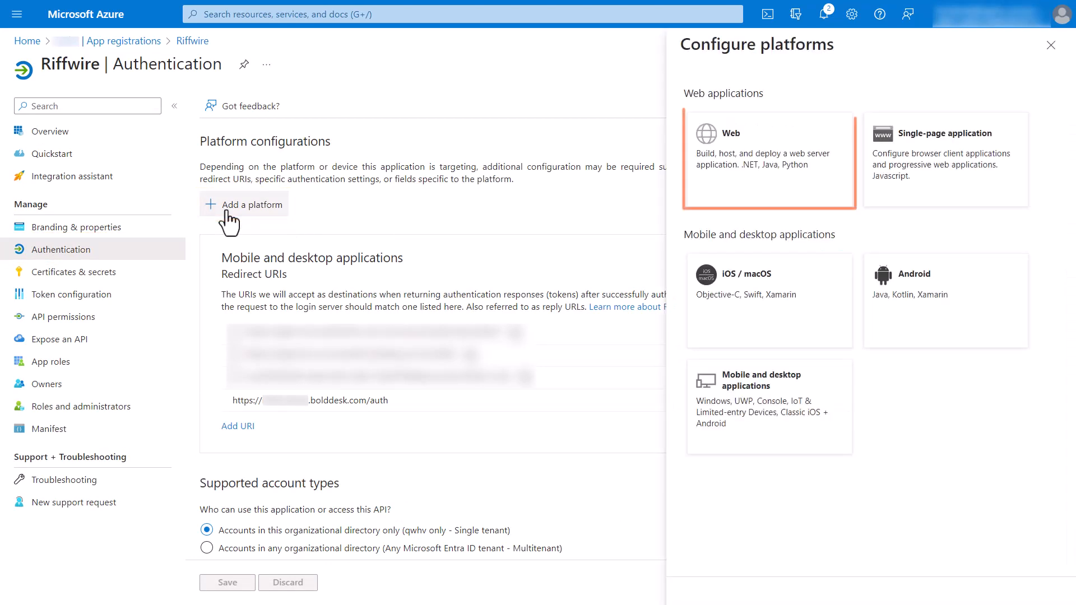
left_click(754, 178)
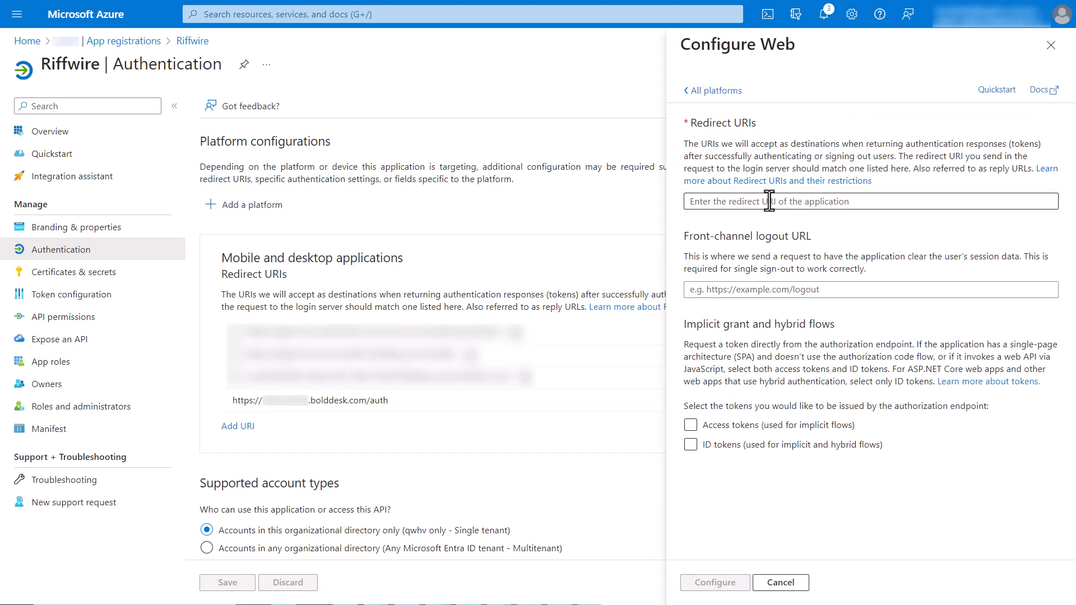
left_click(769, 201)
key("ctrl+v")
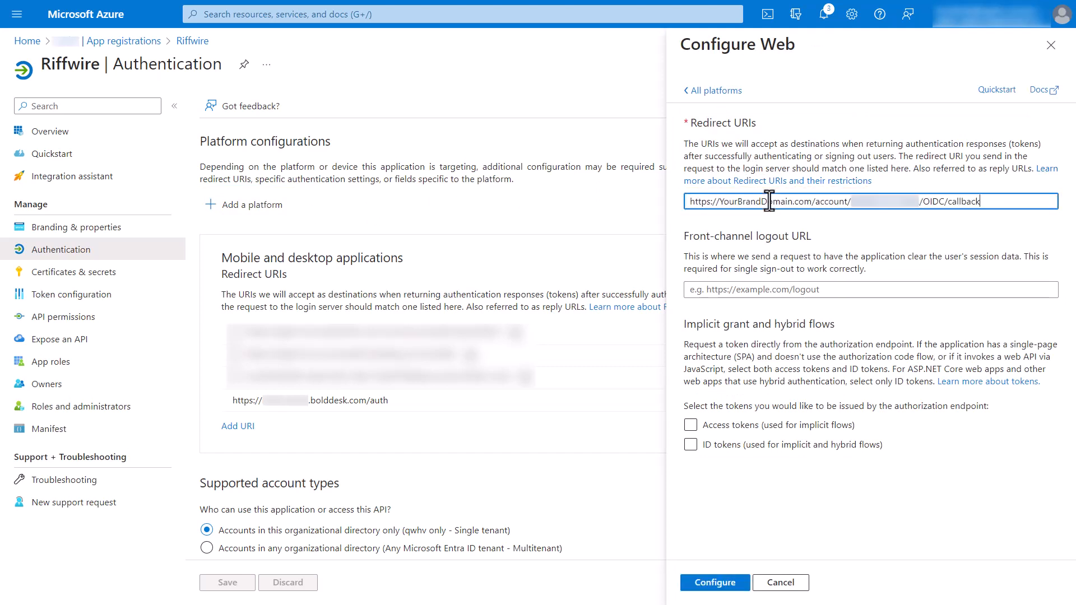
- Enable both access tokens and ID tokens for the Web platform and apply its configuration
left_click(691, 427)
left_click(691, 442)
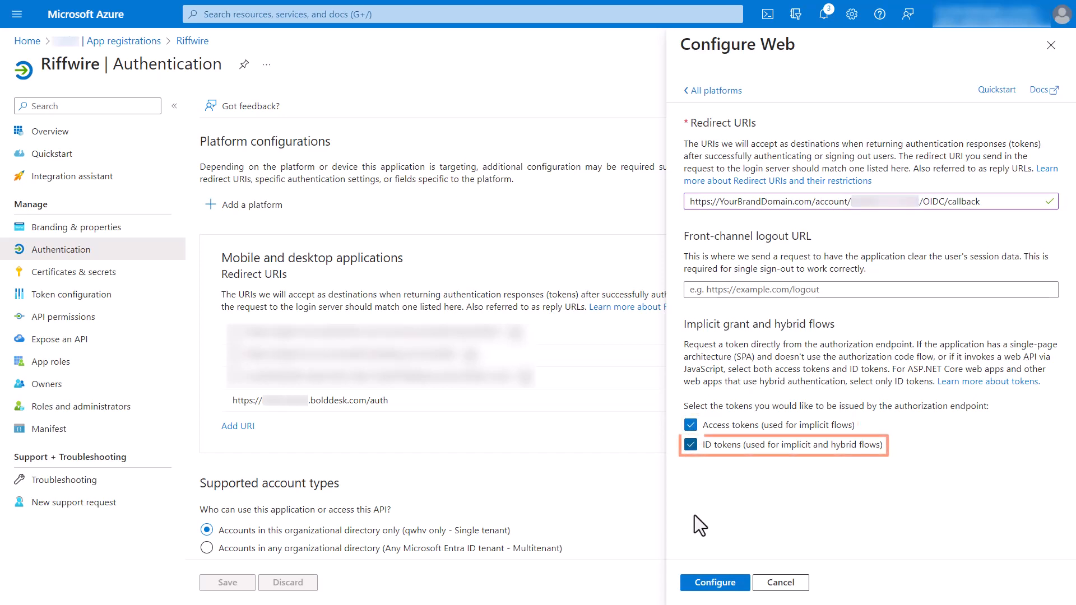
left_click(709, 584)
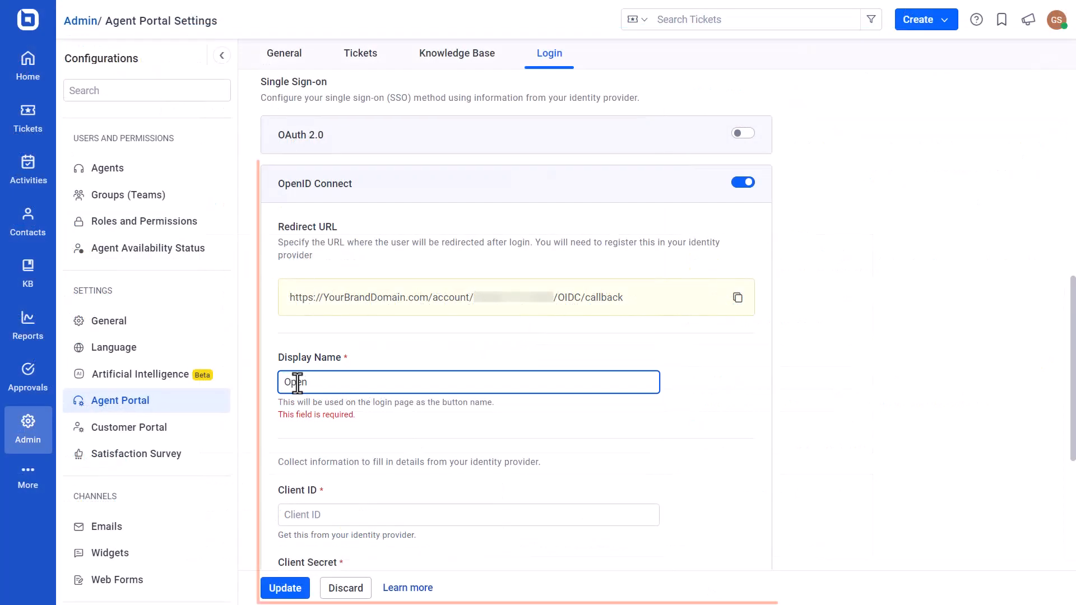
- In BoldDesk, set the OpenID Connect display name to OpenID Connect and fill in the client ID copied from the Azure app overview
type("ID Connect")
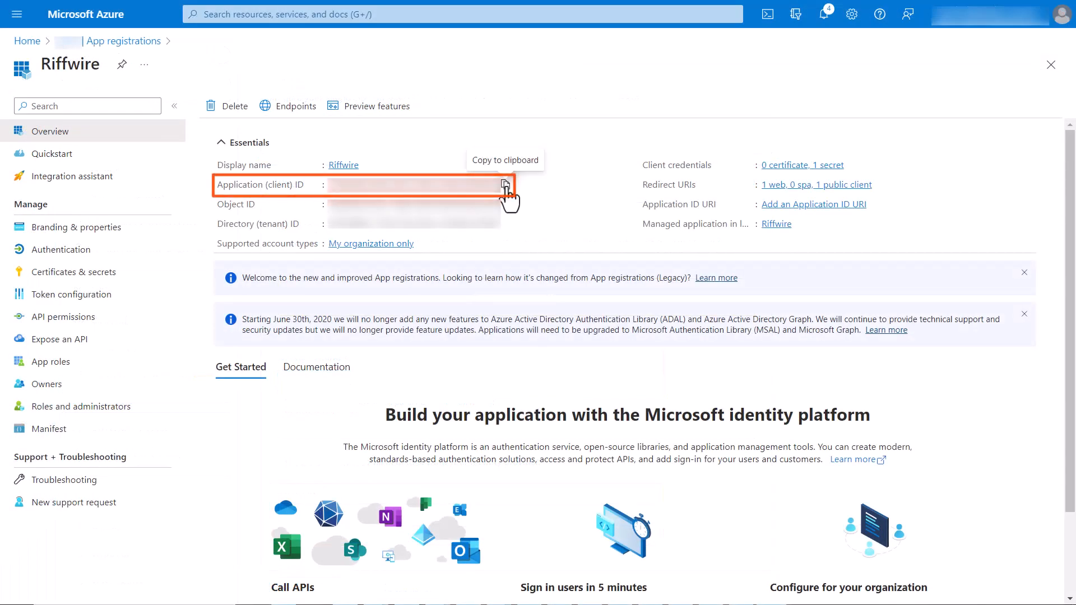
left_click(505, 186)
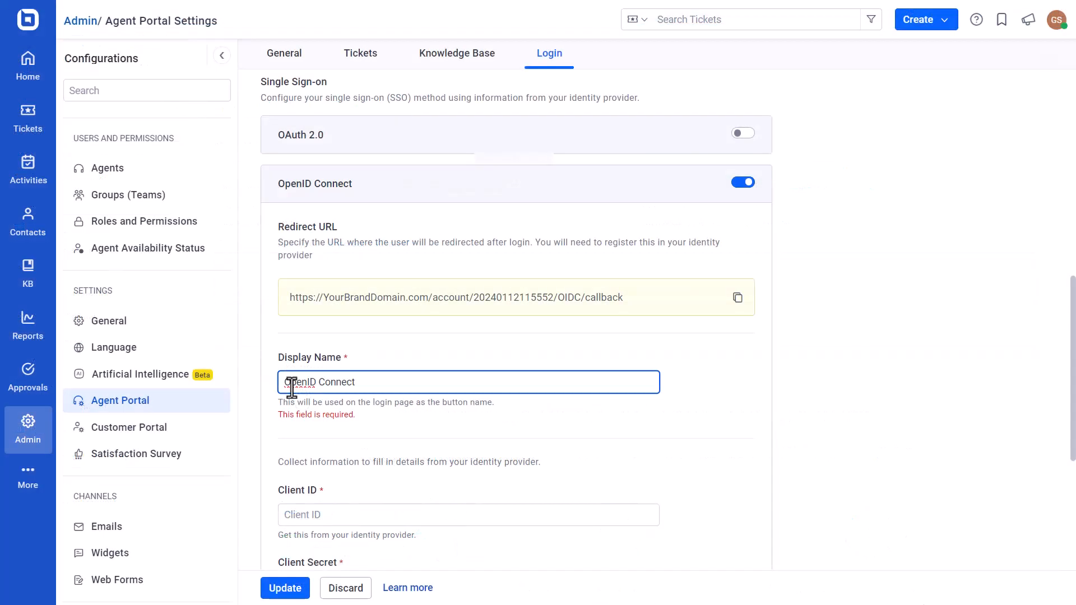
key("Tab")
key("ctrl+v")
- Copy the Secret ID of the Secret Key entry in Azure and paste it into BoldDesk's Client Secret field
scroll(515, 336, "down", 3)
left_click(313, 435)
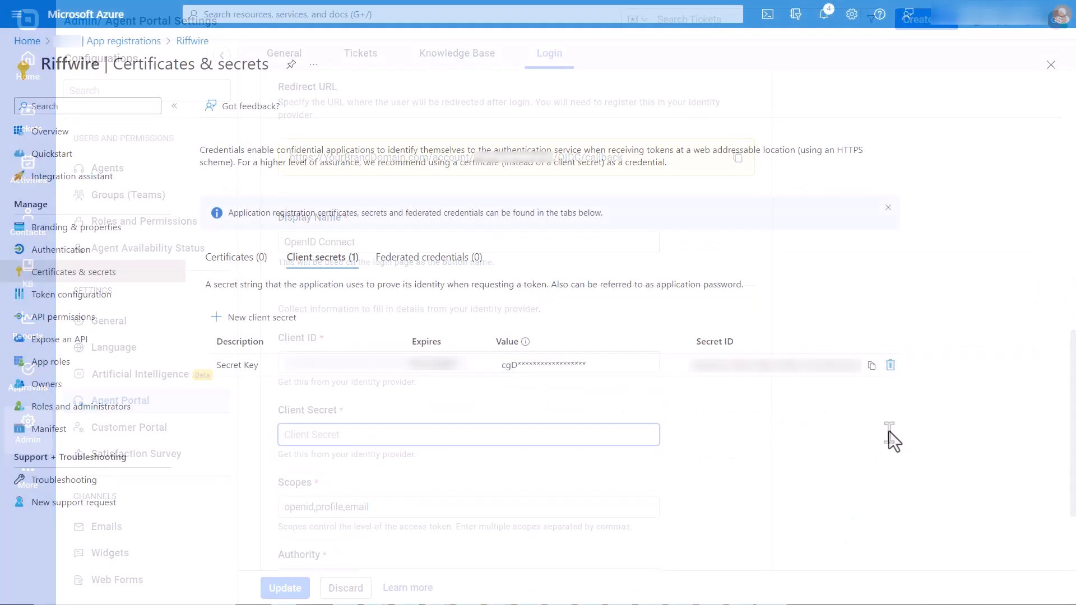
left_click(872, 367)
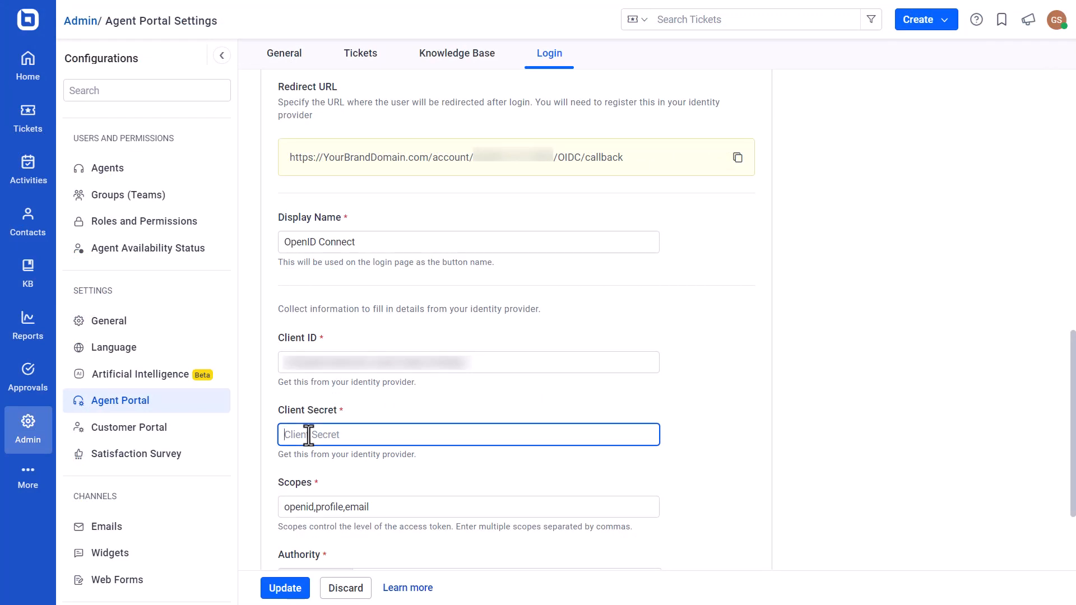
key("ctrl+v")
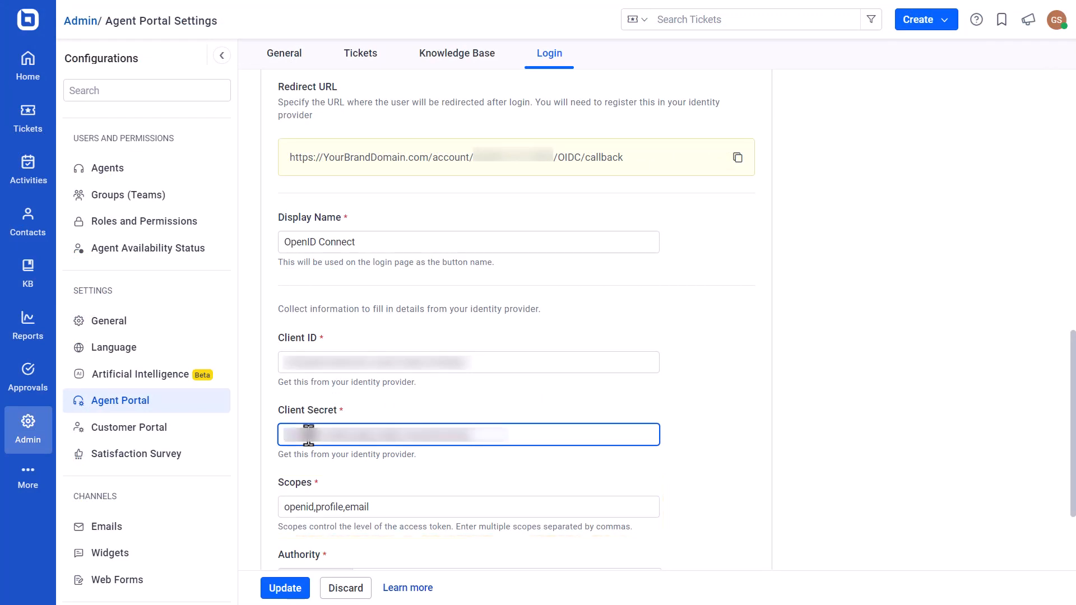
- Set the OpenID Connect Authority to login.microsoftonline.com/ followed by the copied tenant ID, and save the login settings
scroll(308, 435, "down", 3)
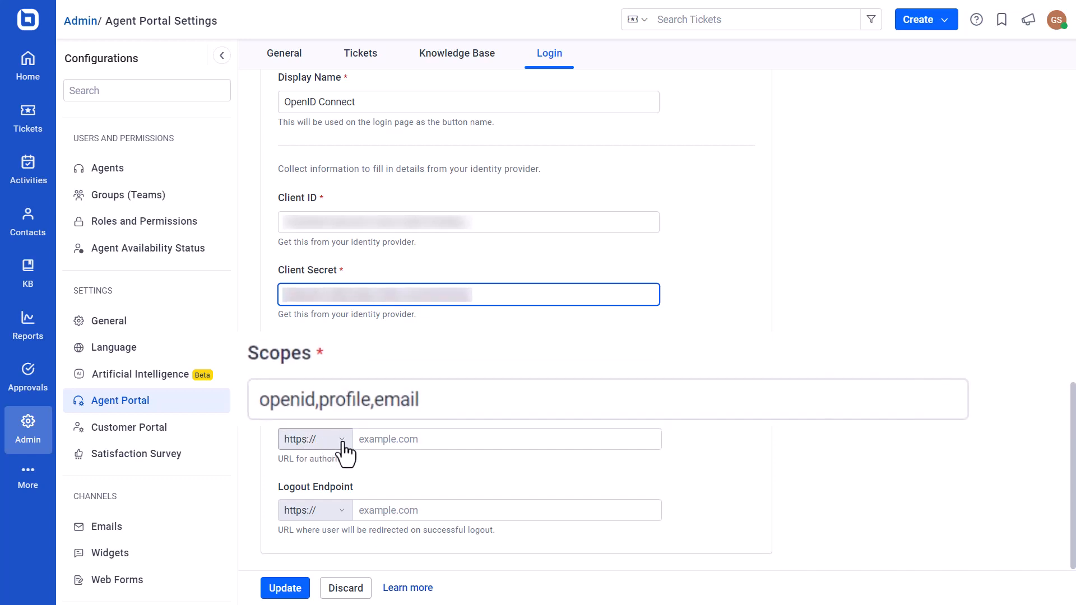
left_click(368, 441)
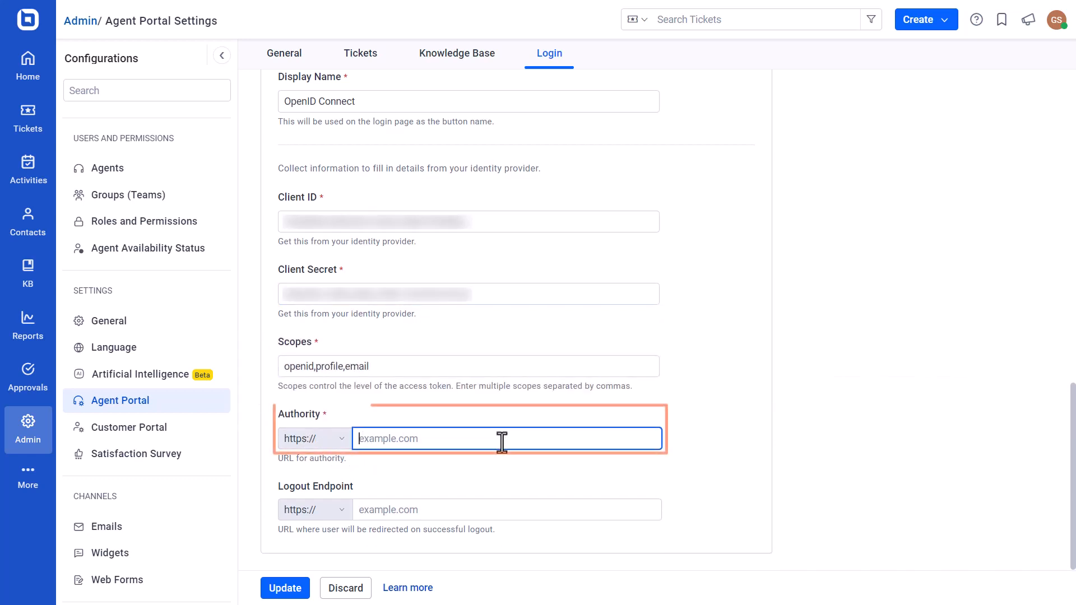
key("ctrl+v")
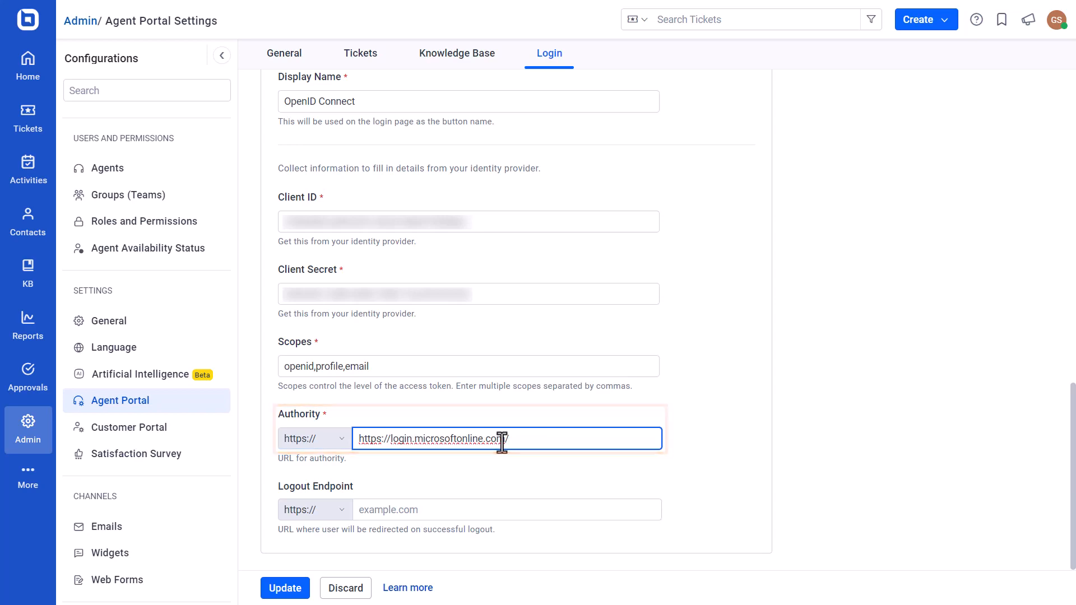
key("ctrl+v")
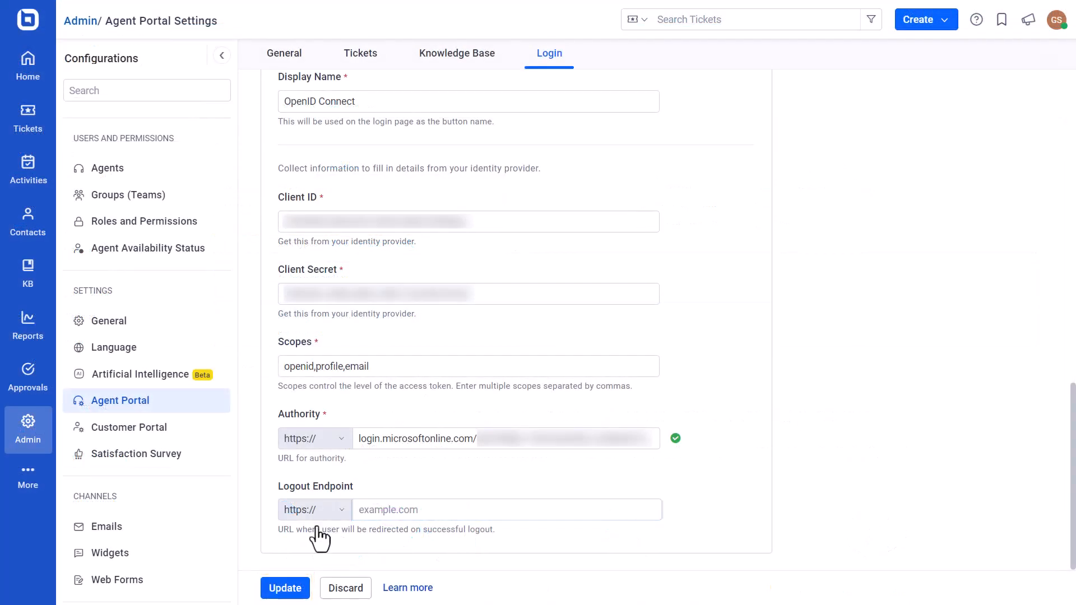
left_click(285, 590)
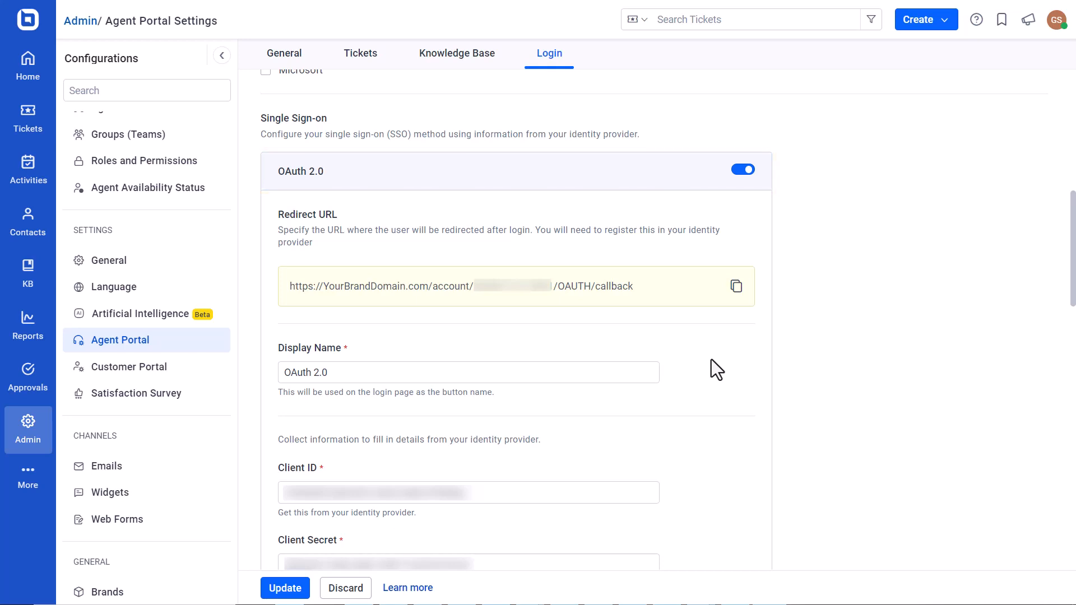
- Review the required OAuth 2.0 endpoint fields, then switch to Azure and open the Riffwire app's endpoints
scroll(711, 360, "down", 6)
scroll(710, 359, "down", 4)
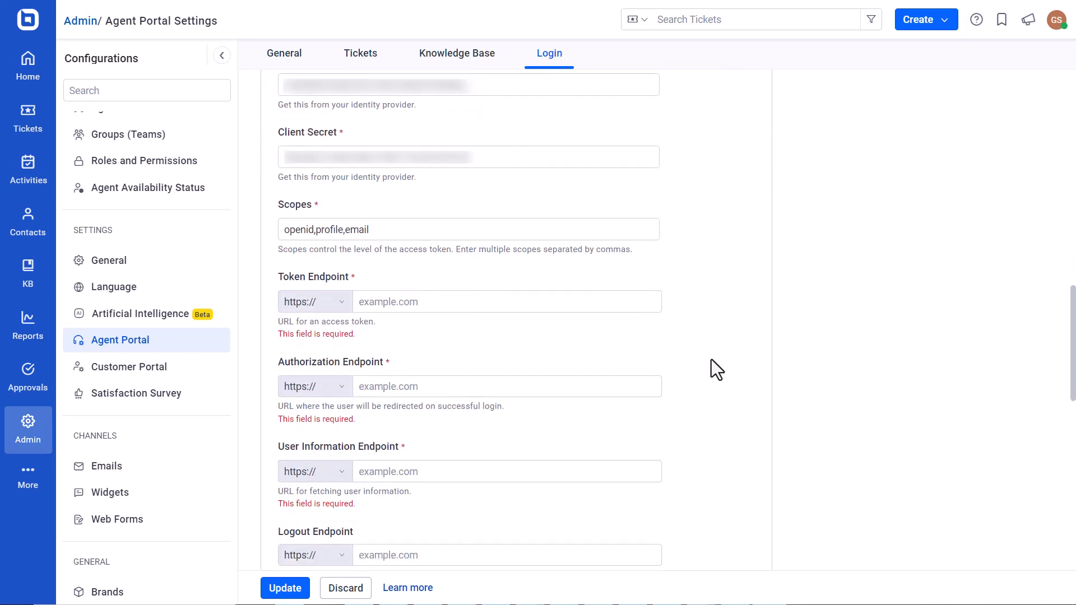
scroll(711, 359, "up", 1)
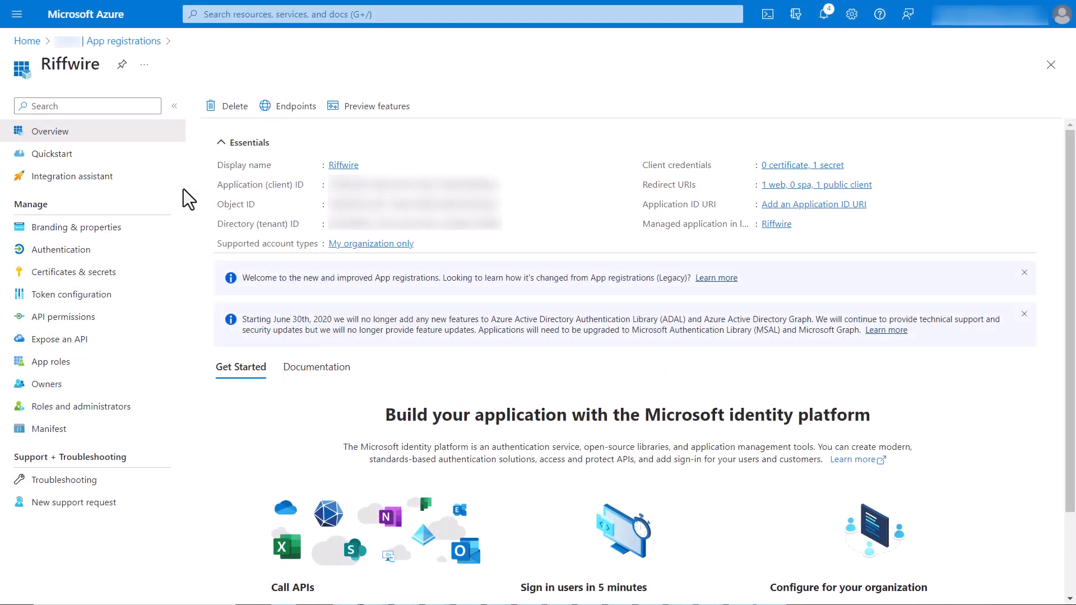
left_click(279, 109)
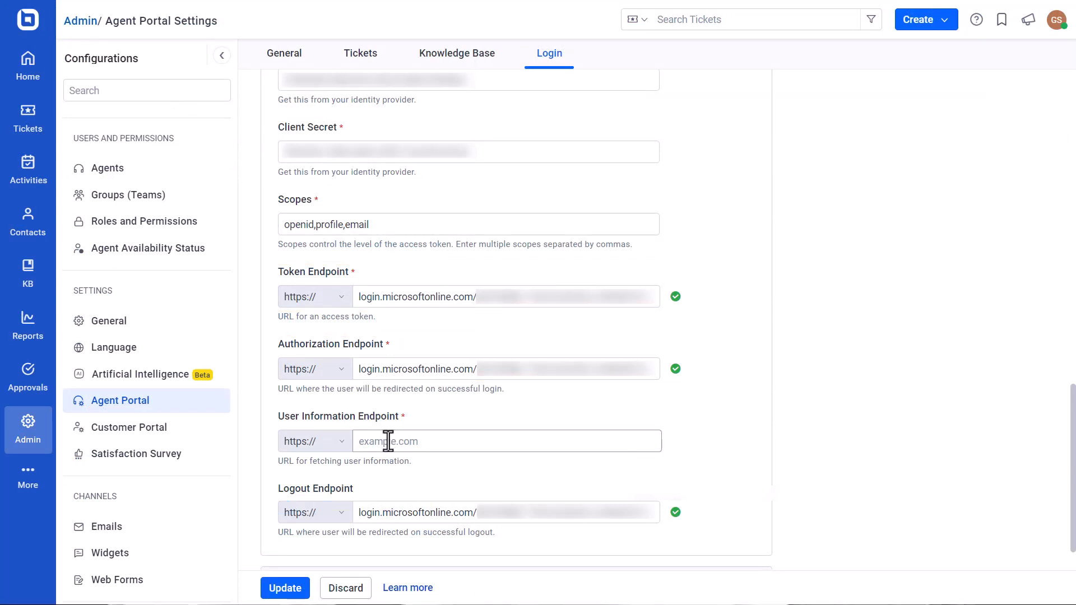
- In BoldDesk, set the OAuth 2.0 User Information Endpoint to graph.microsoft.com/oidc/userinfo and save the login settings
left_click(387, 441)
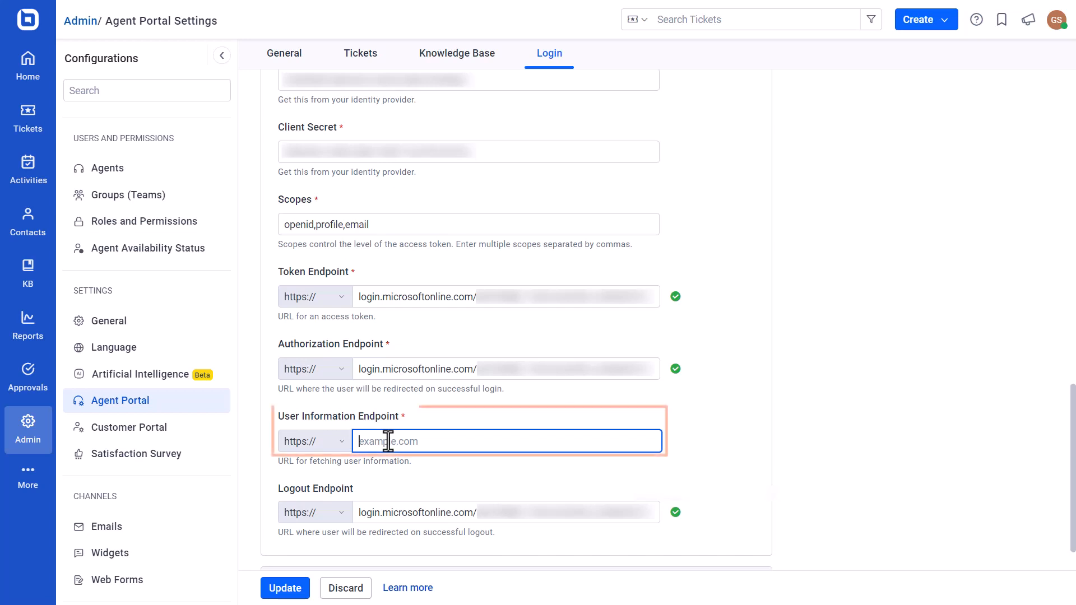
type("https://graph.microsoft.com/")
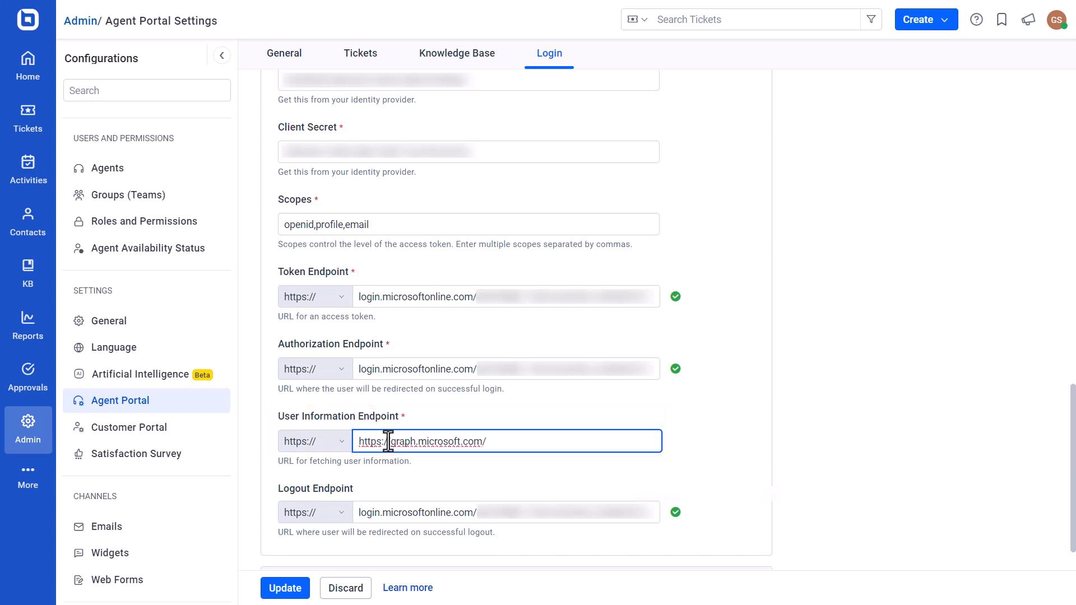
type("oidc/userinfo")
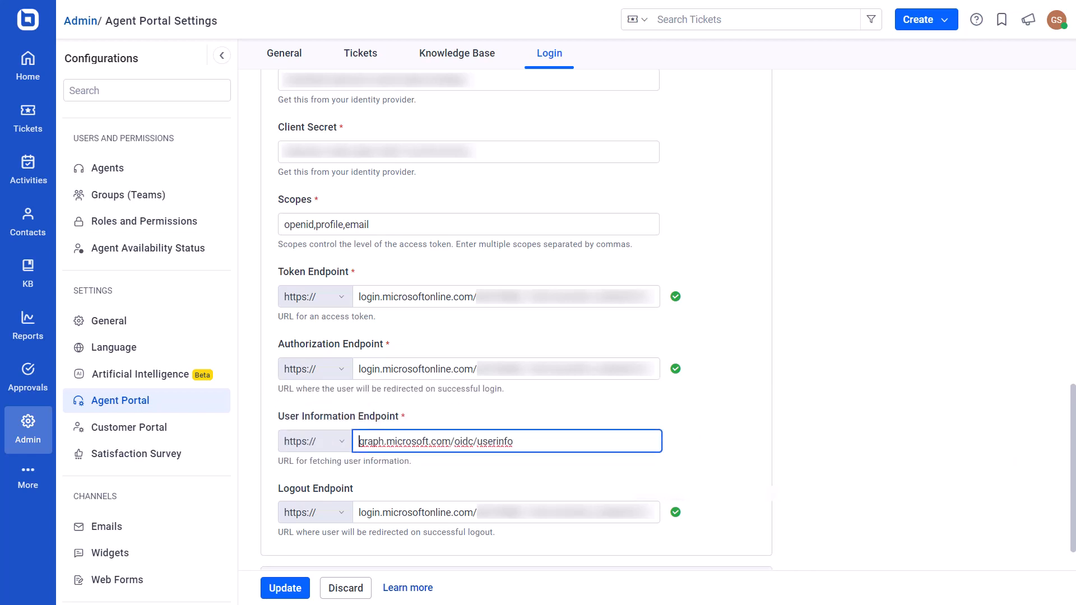
left_click(285, 588)
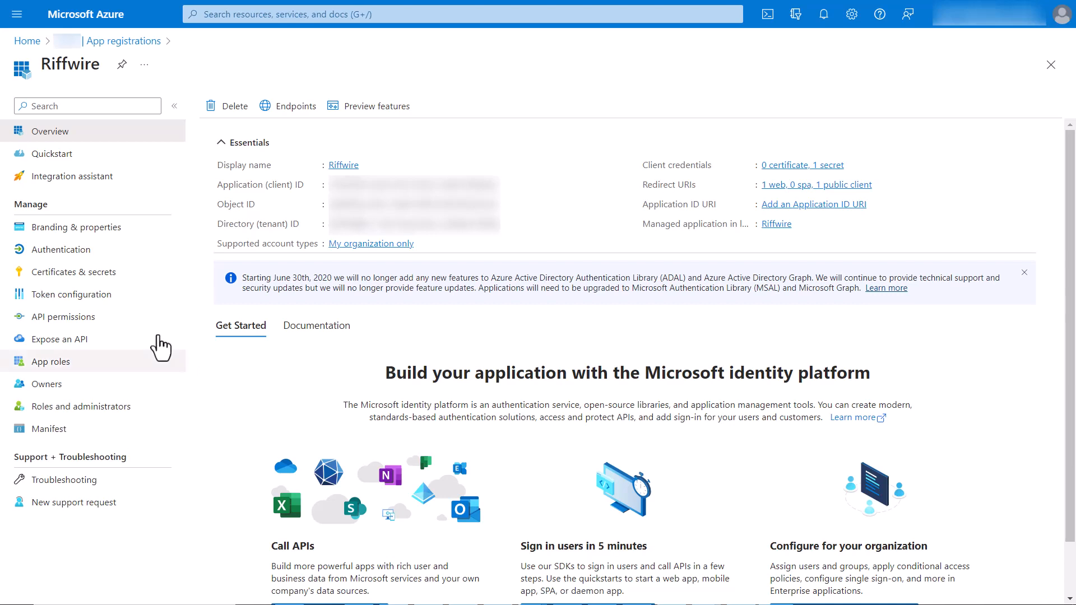
- In the Riffwire app's token configuration in Azure, start an optional claim for ID tokens and select email and preferred_username
left_click(88, 295)
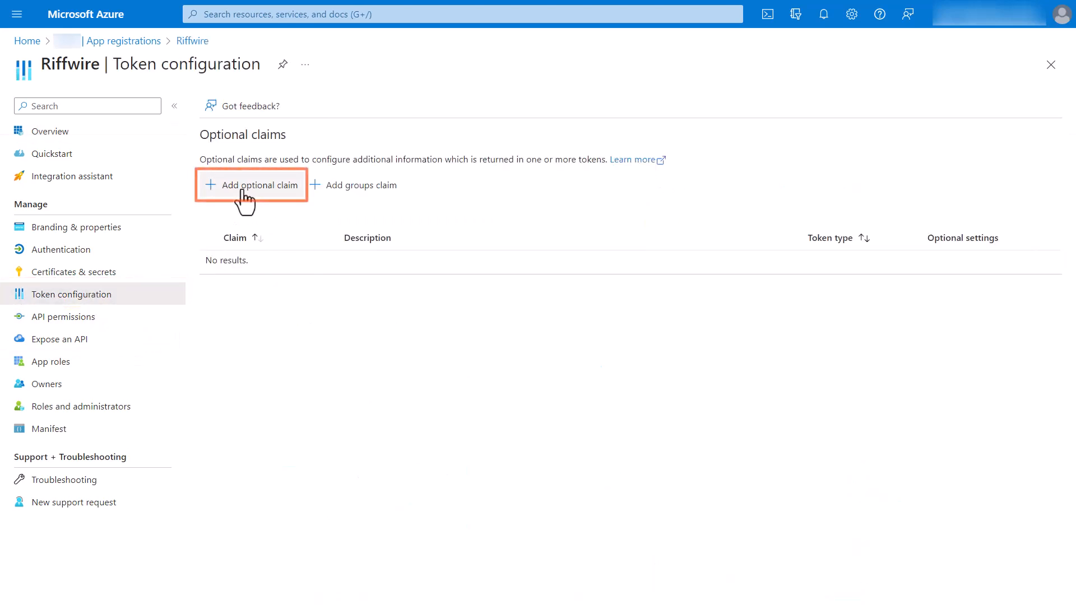
left_click(280, 188)
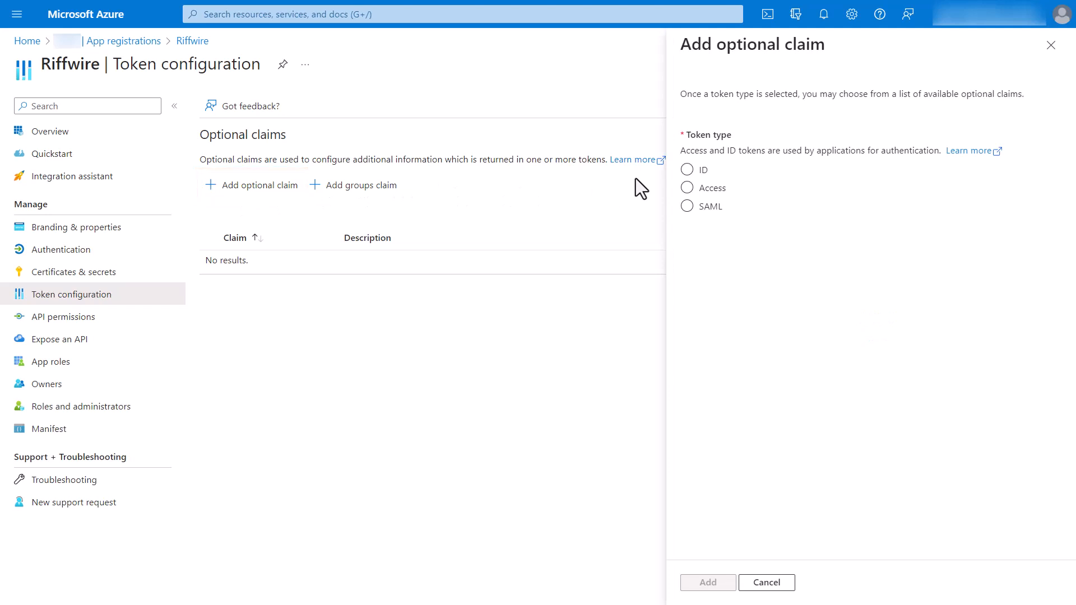
left_click(687, 170)
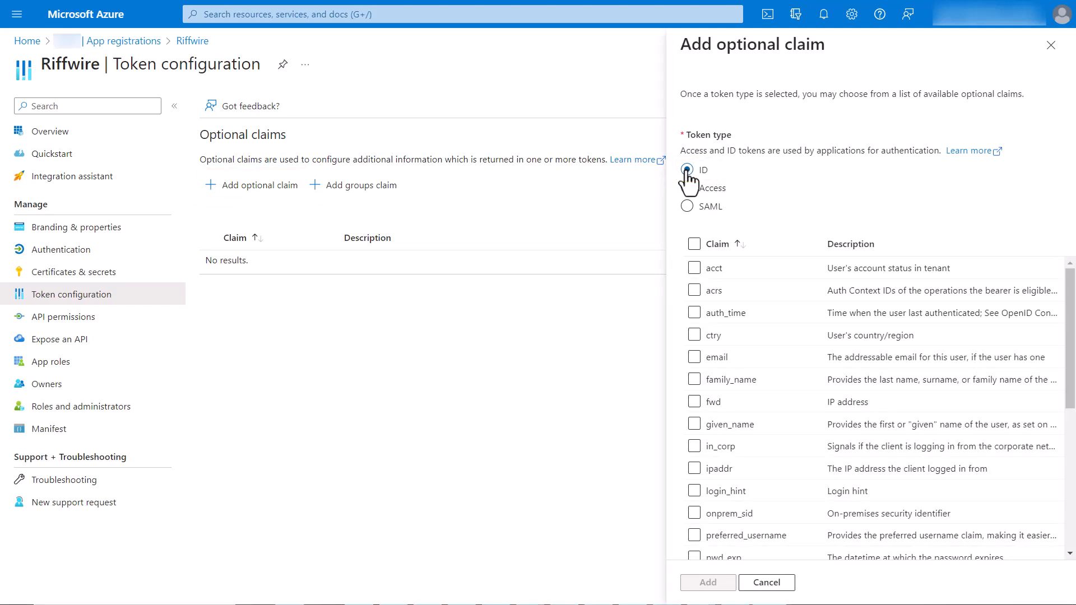
left_click(694, 357)
scroll(694, 373, "down", 2)
left_click(694, 395)
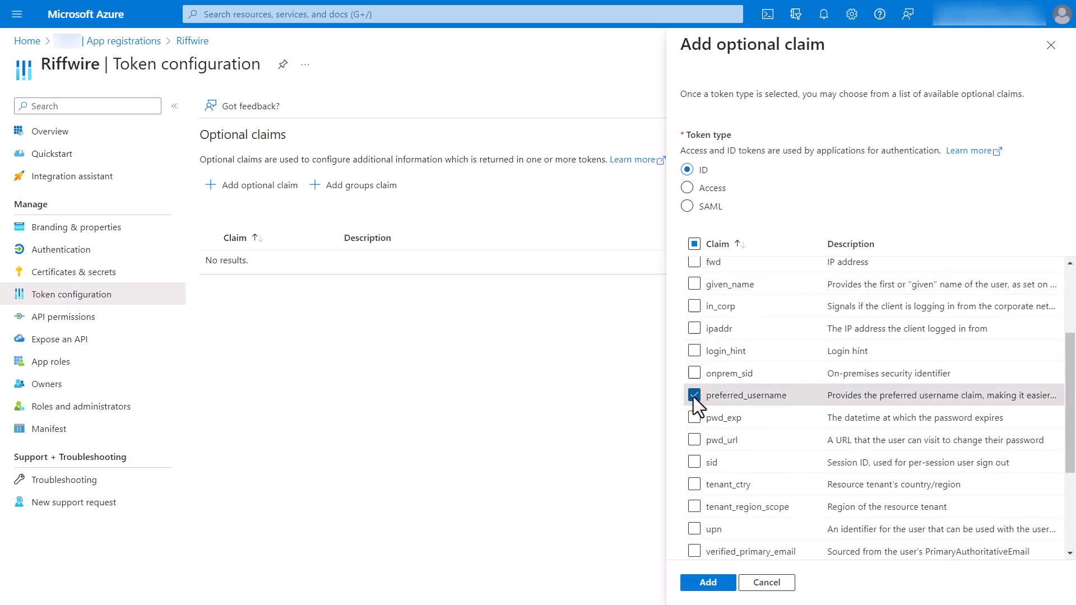
scroll(693, 397, "up", 1)
scroll(694, 397, "up", 3)
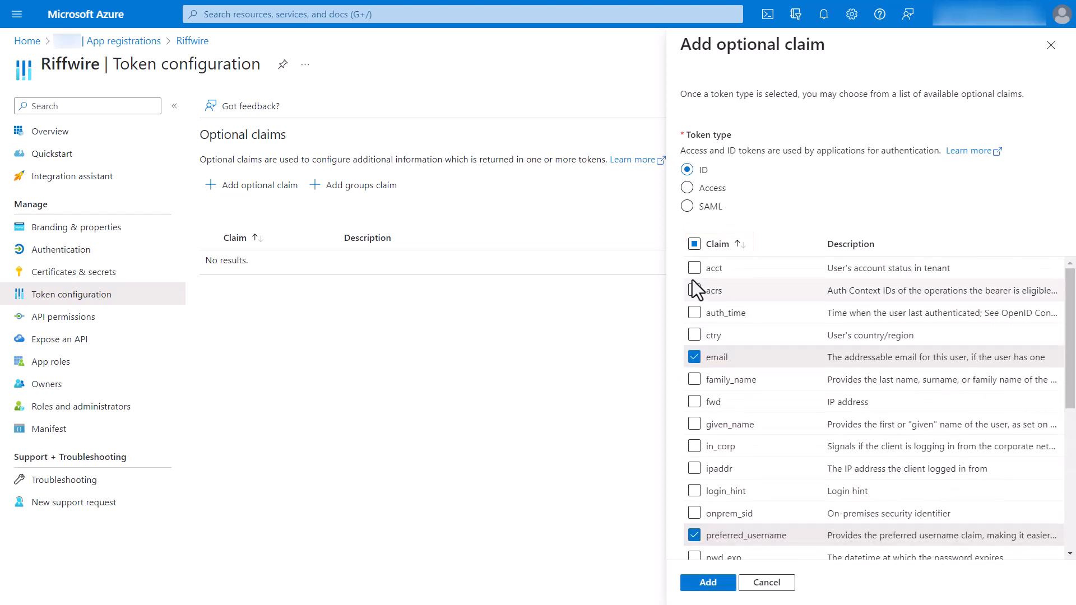
- Switch the optional claim to the Access token type and add the email and preferred_username claims
left_click(687, 191)
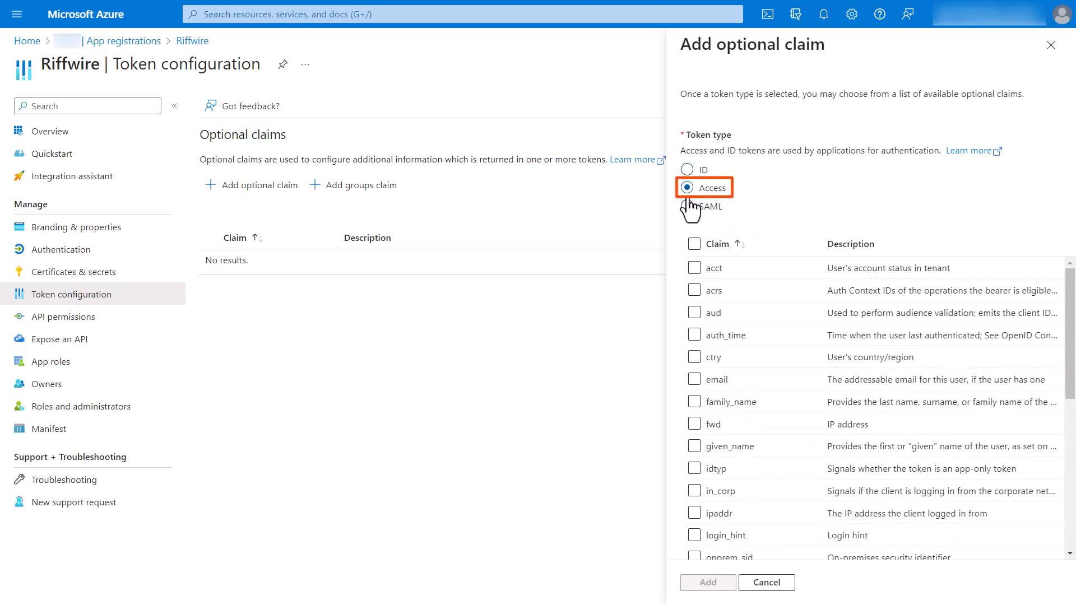
left_click(695, 379)
scroll(698, 387, "down", 3)
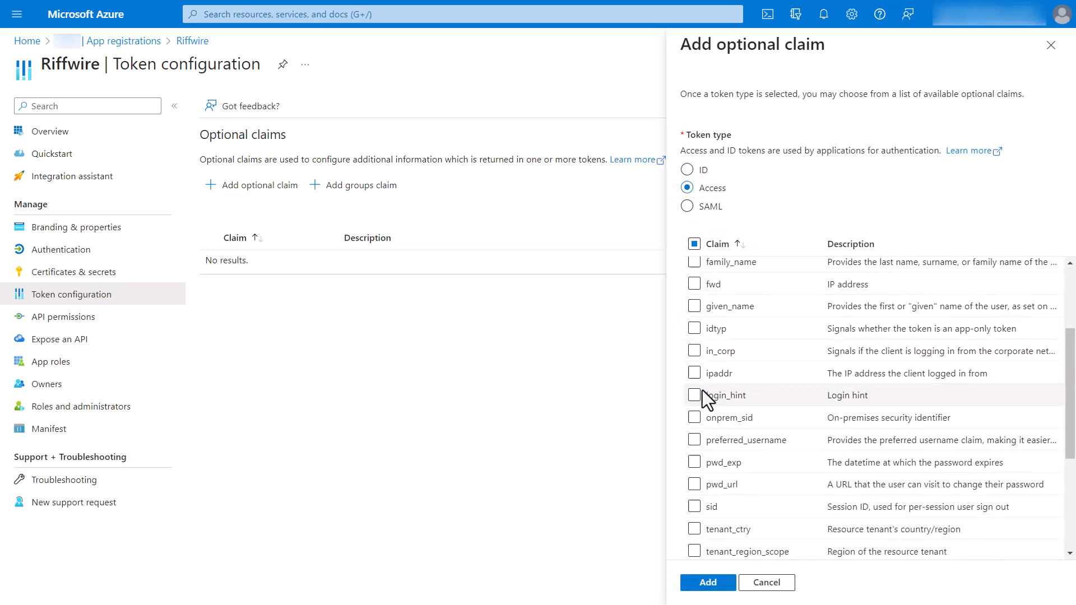
left_click(694, 440)
left_click(709, 583)
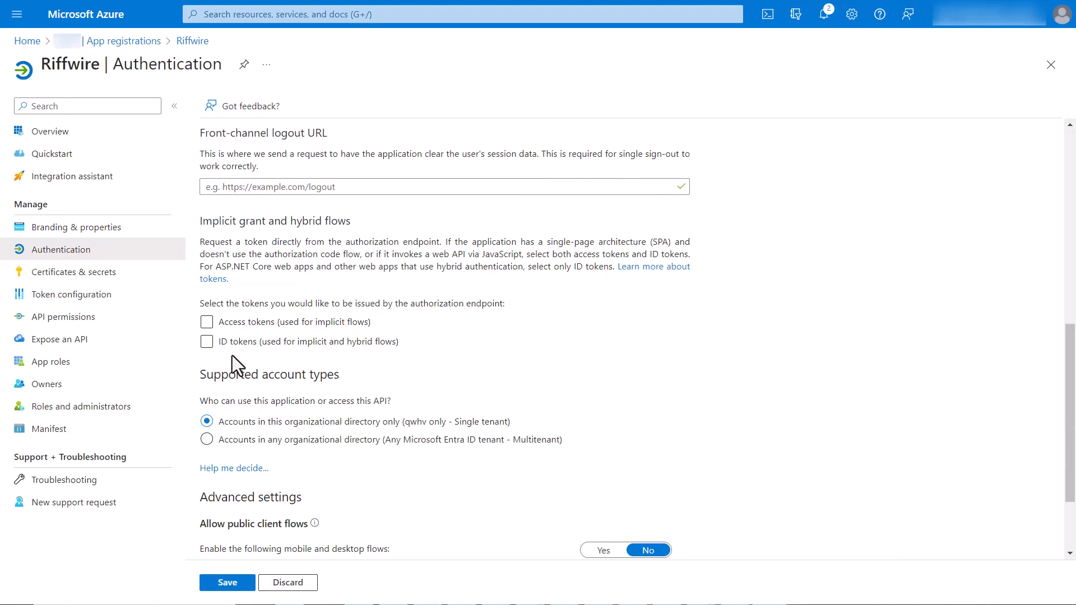
- Enable access tokens and ID tokens under implicit grant and hybrid flows in the Riffwire app's authentication settings
left_click(207, 322)
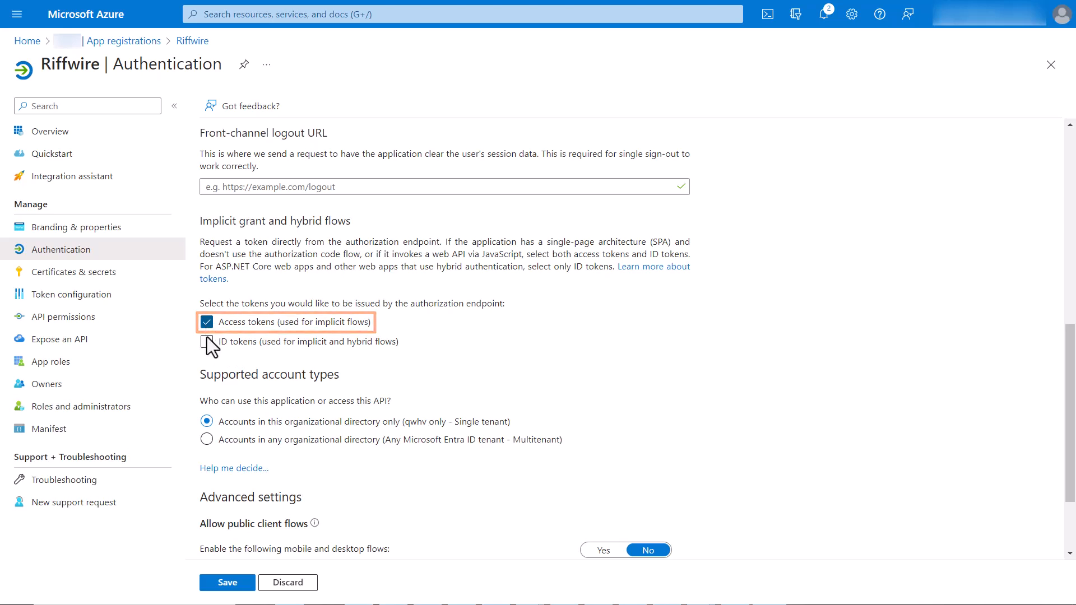
left_click(207, 341)
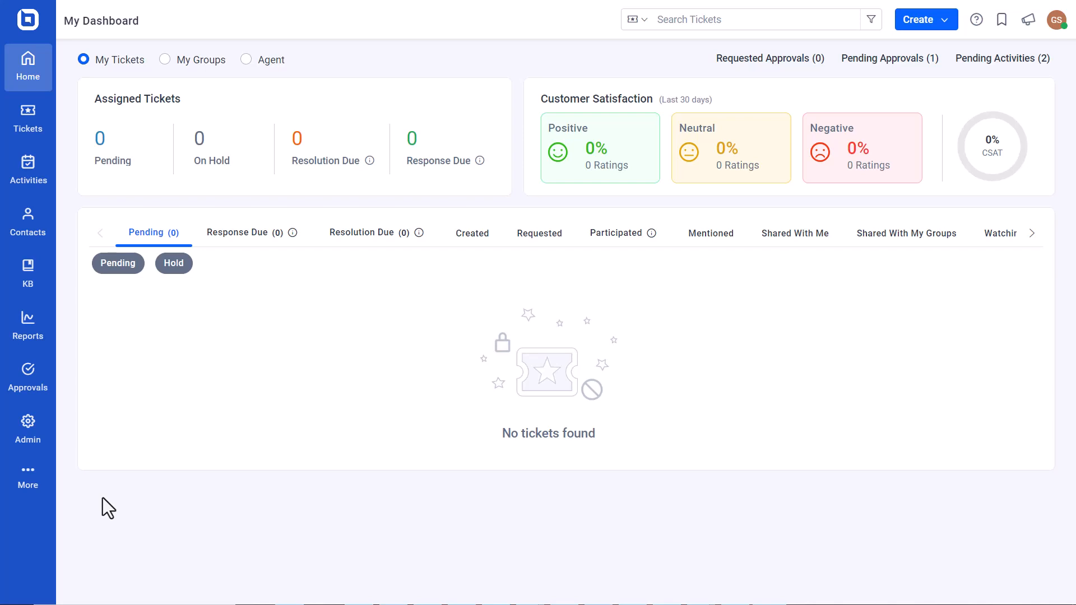
- In BoldDesk, open the agent portal's login settings and turn off OAuth 2.0 single sign-on
left_click(34, 436)
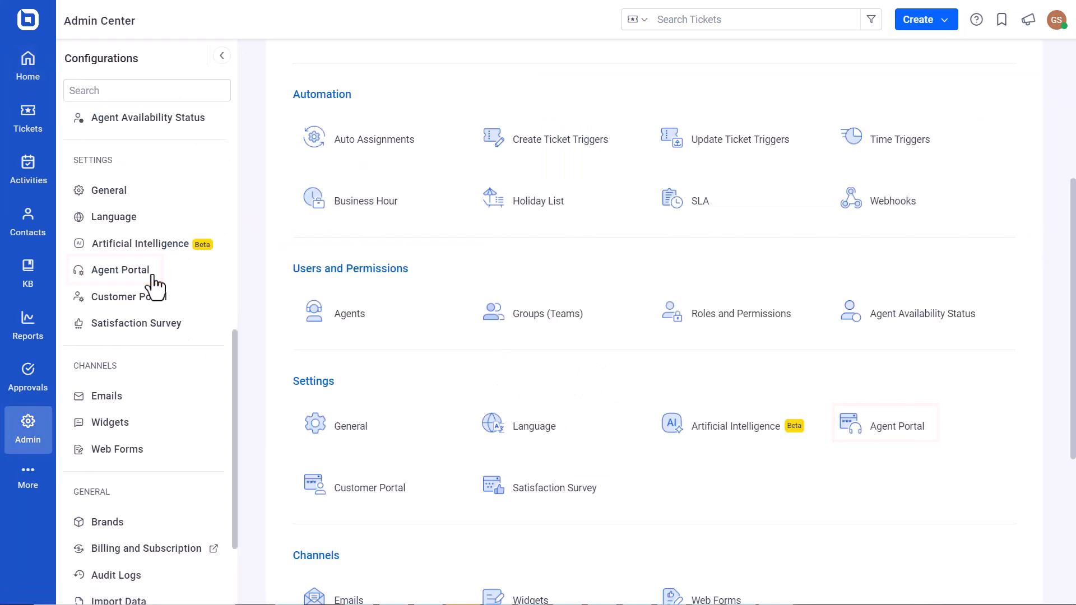
left_click(141, 271)
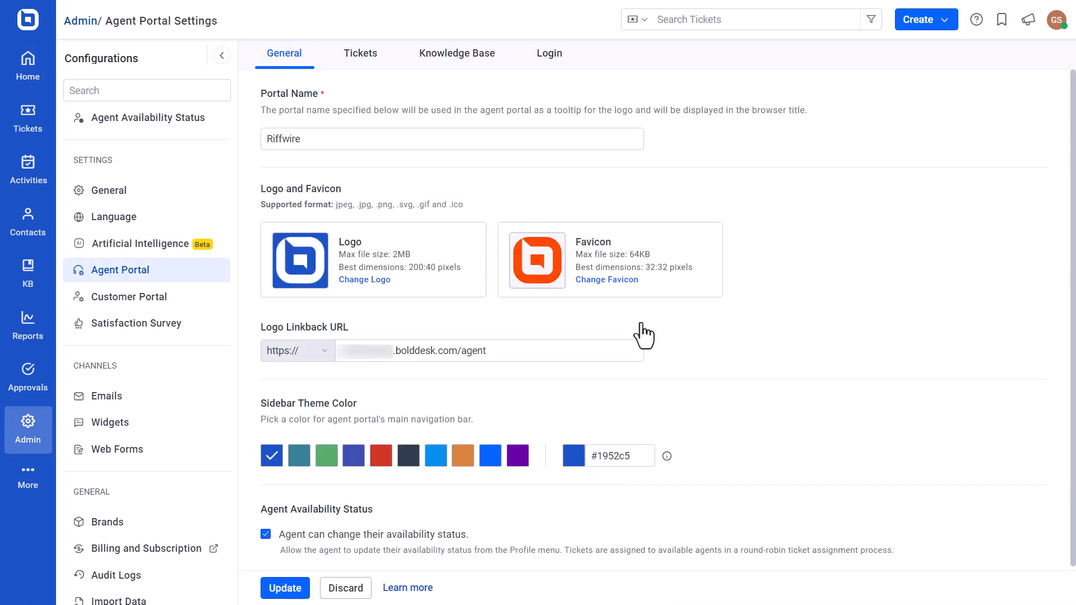
left_click(550, 63)
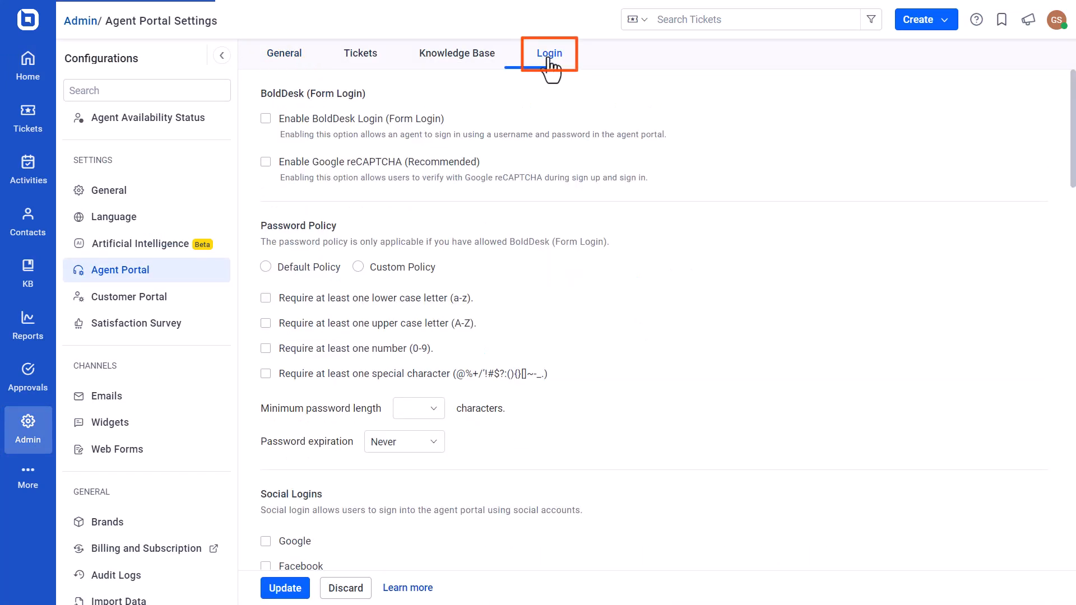
scroll(583, 185, "down", 8)
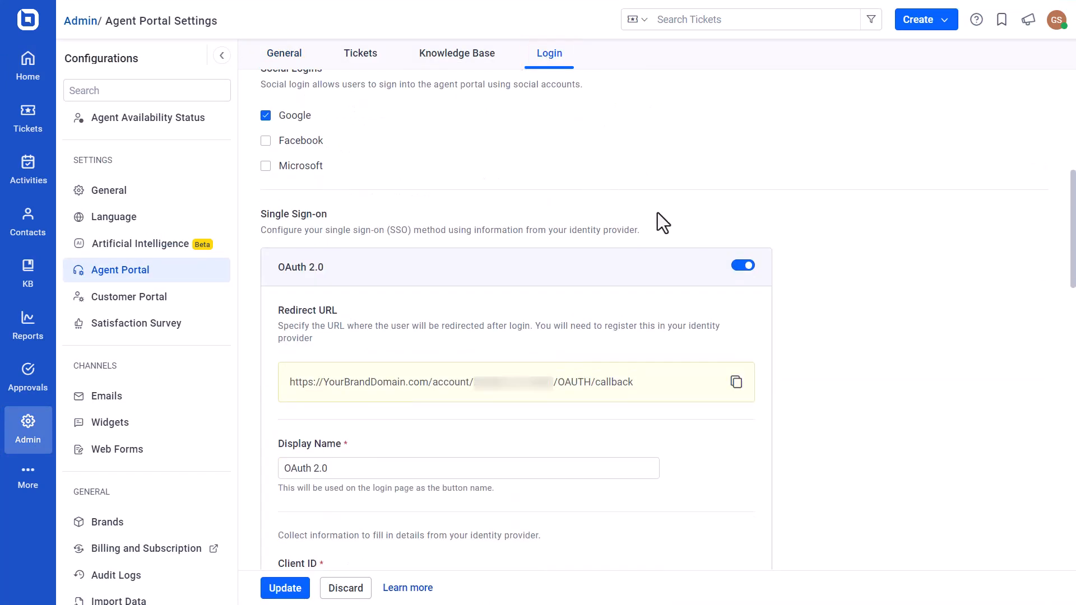
left_click(743, 266)
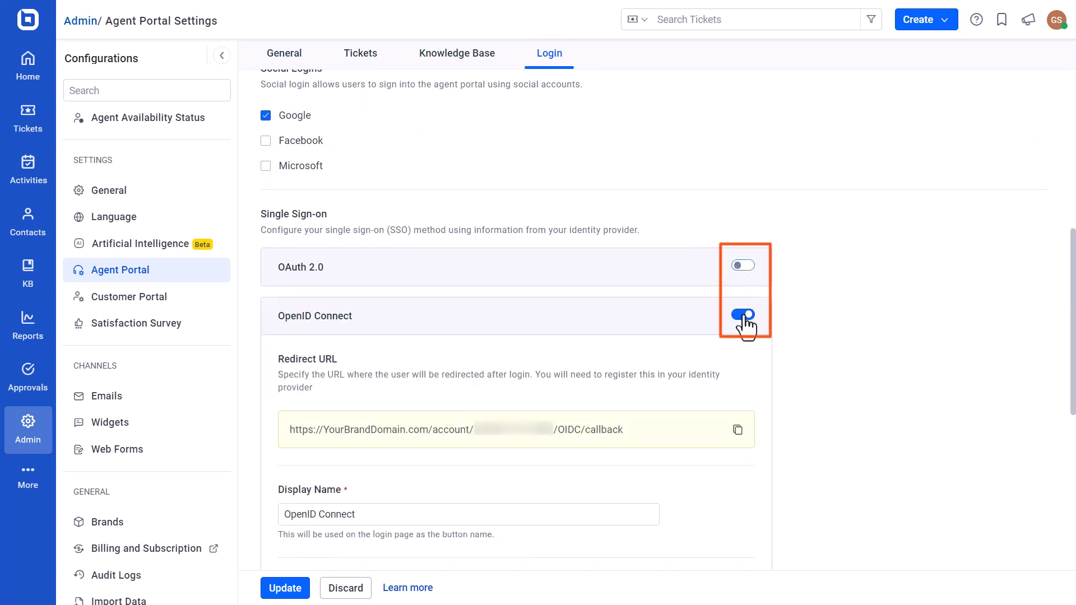